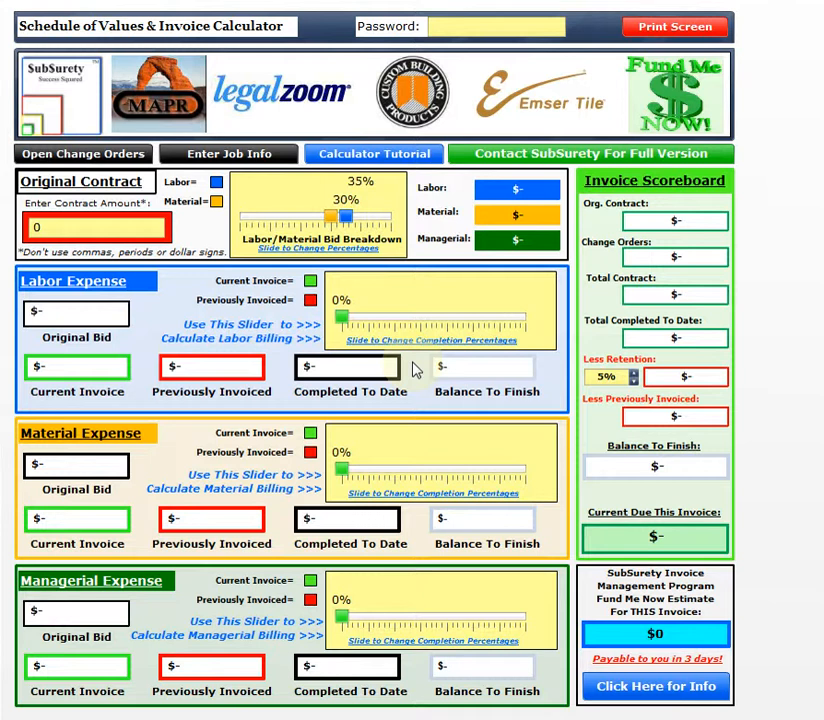
Enter the password in the calculator's password field to unlock the full version
click(493, 27)
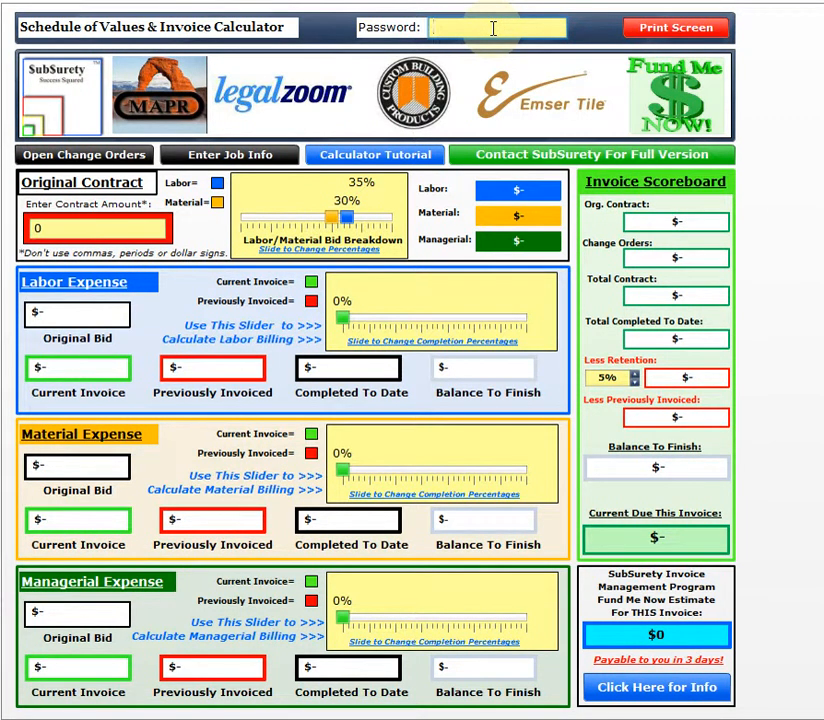
text(********)
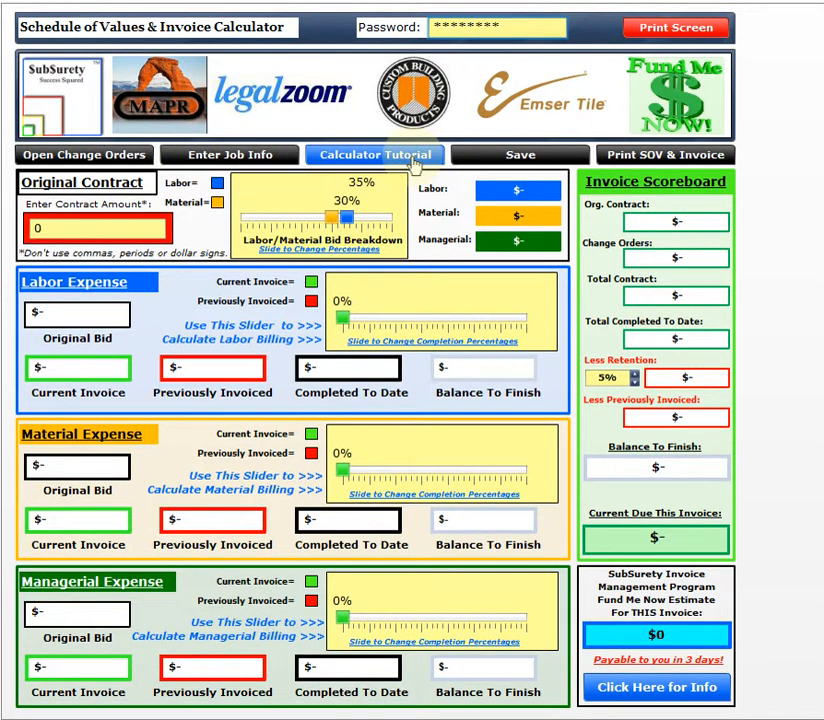
Review the approved change orders form and the job, billing and company information form, closing each one
click(94, 164)
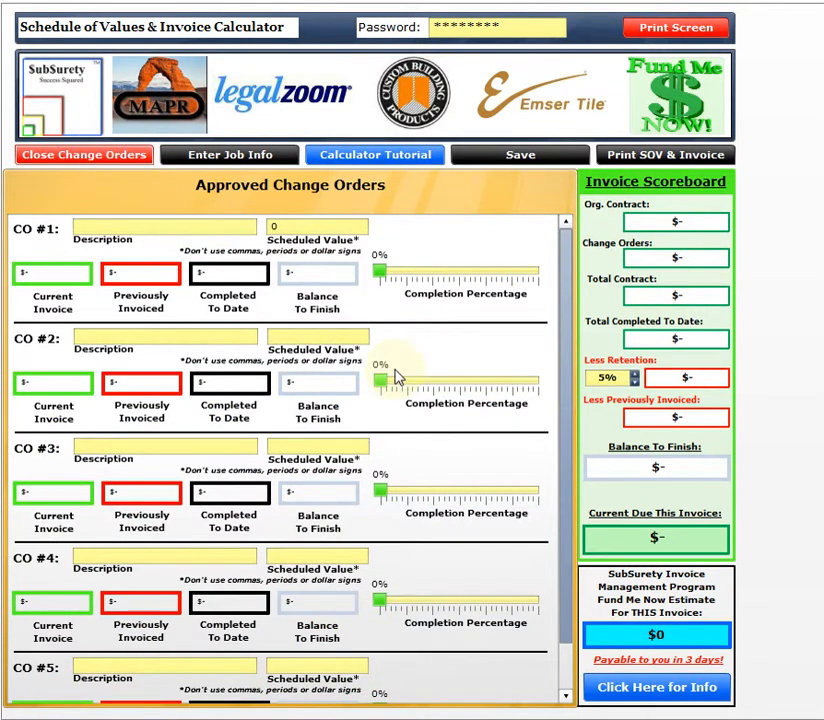
click(107, 163)
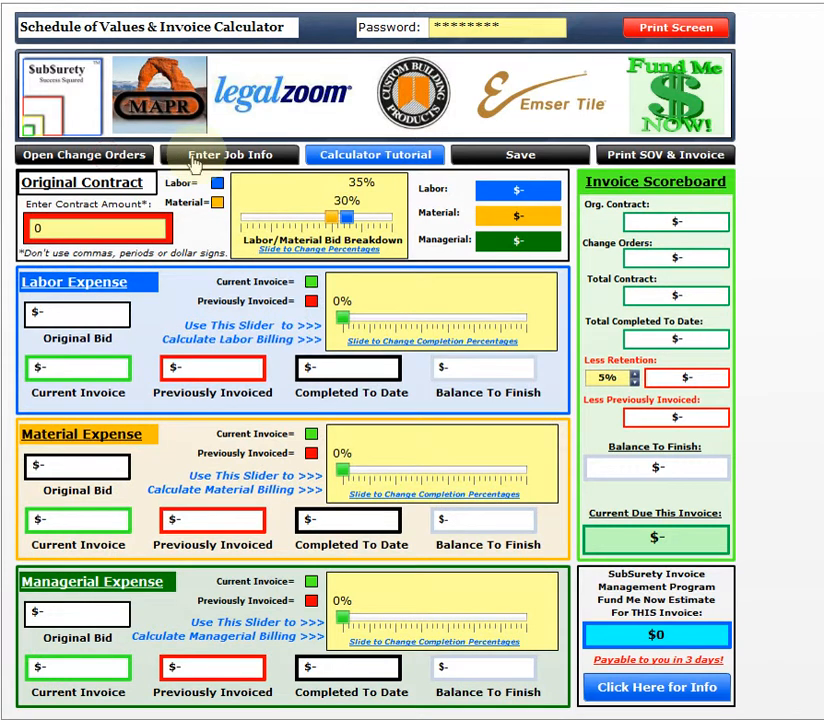
click(204, 160)
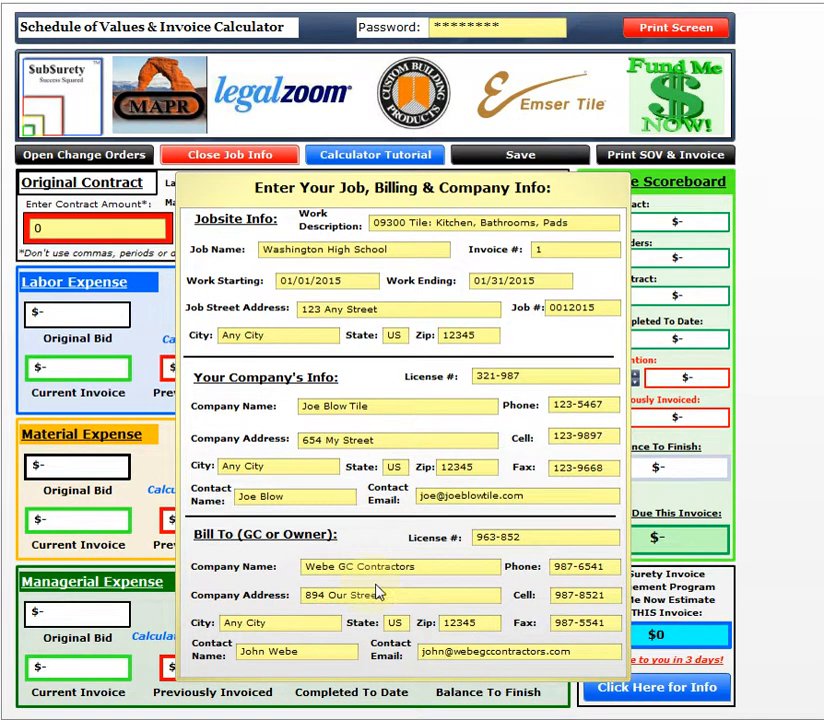
click(250, 159)
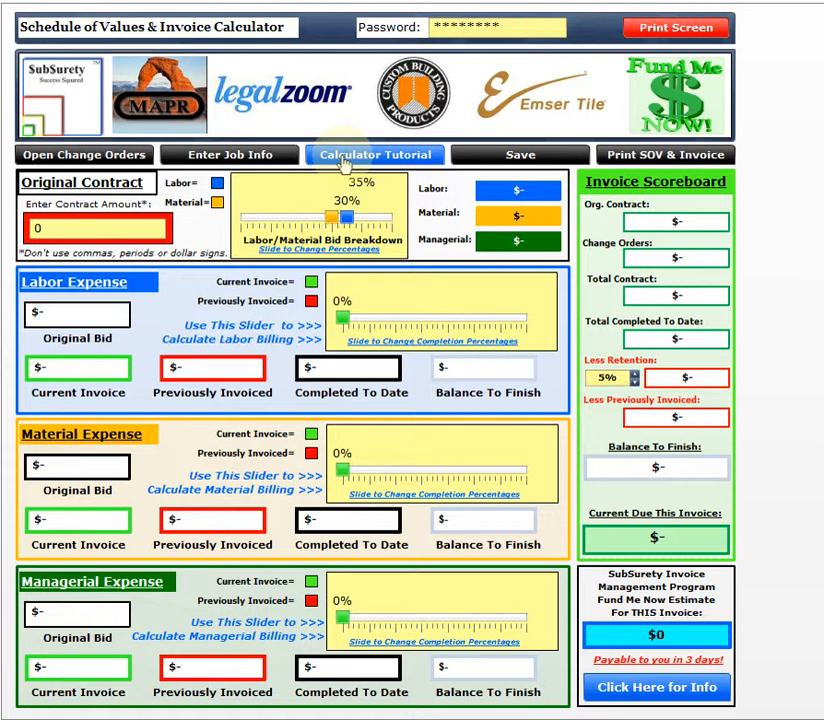
Save the current calculator data as a scenario named Washington High
click(533, 161)
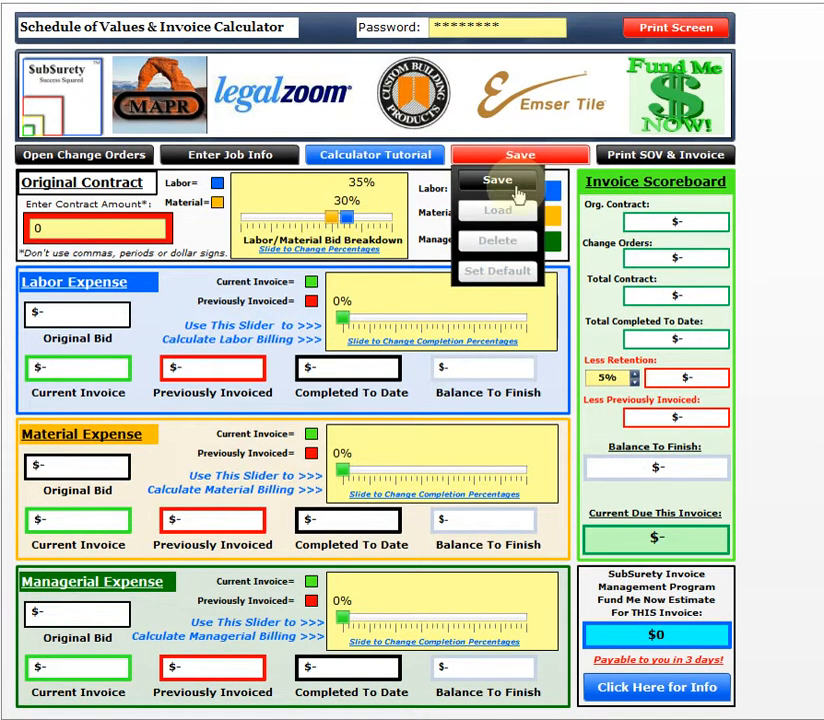
click(519, 190)
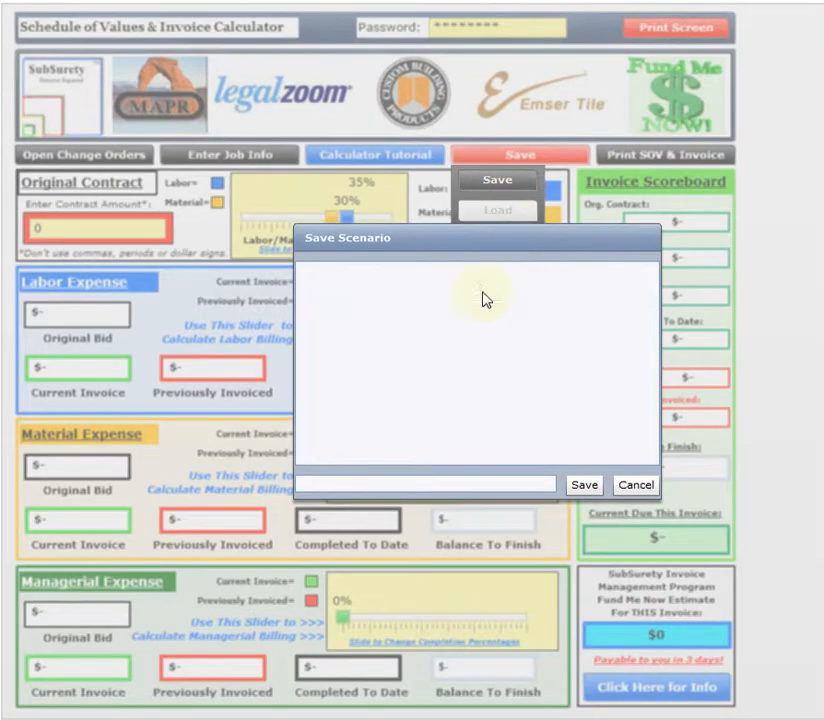
click(419, 487)
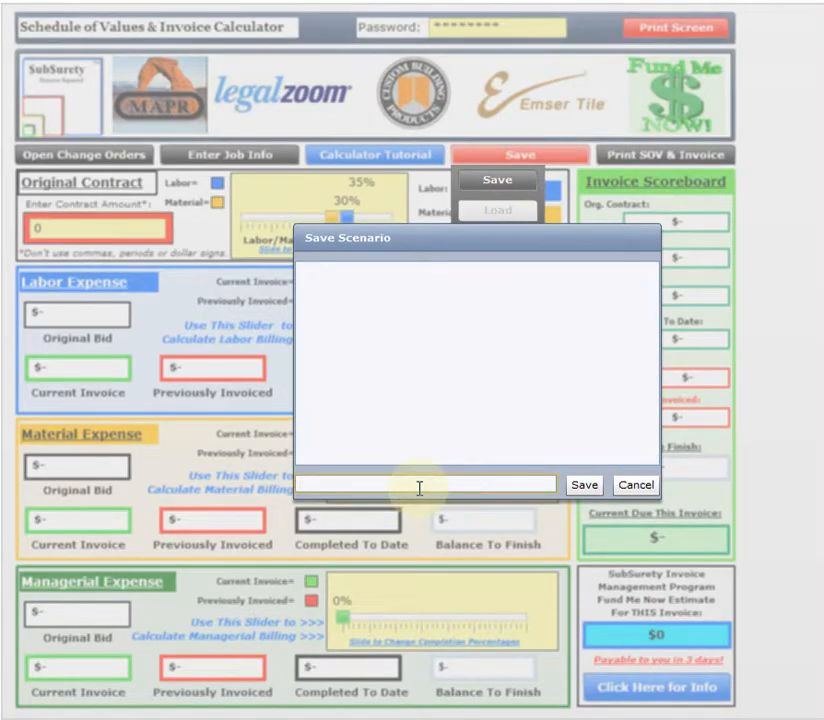
text(Washington High)
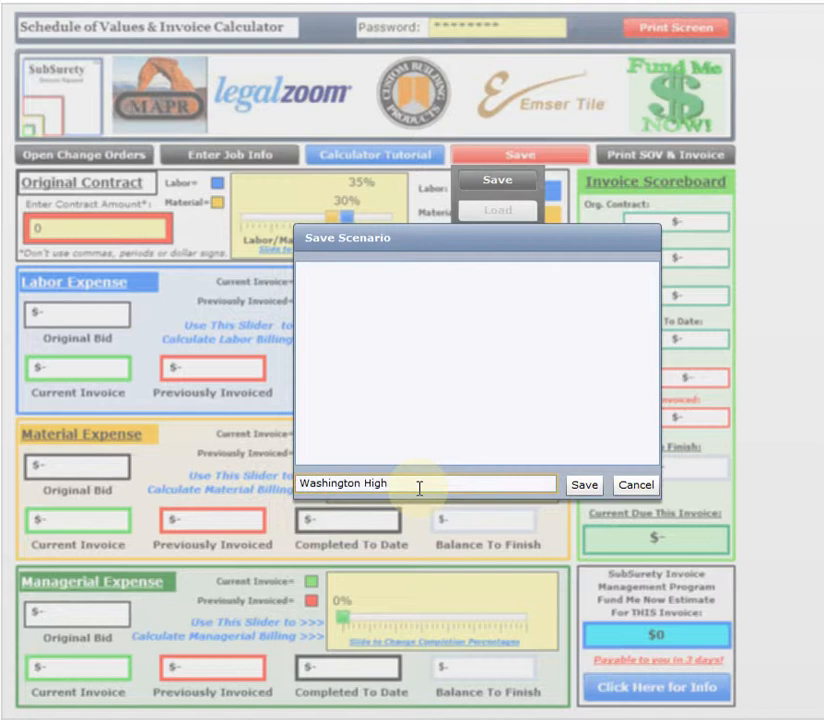
click(584, 485)
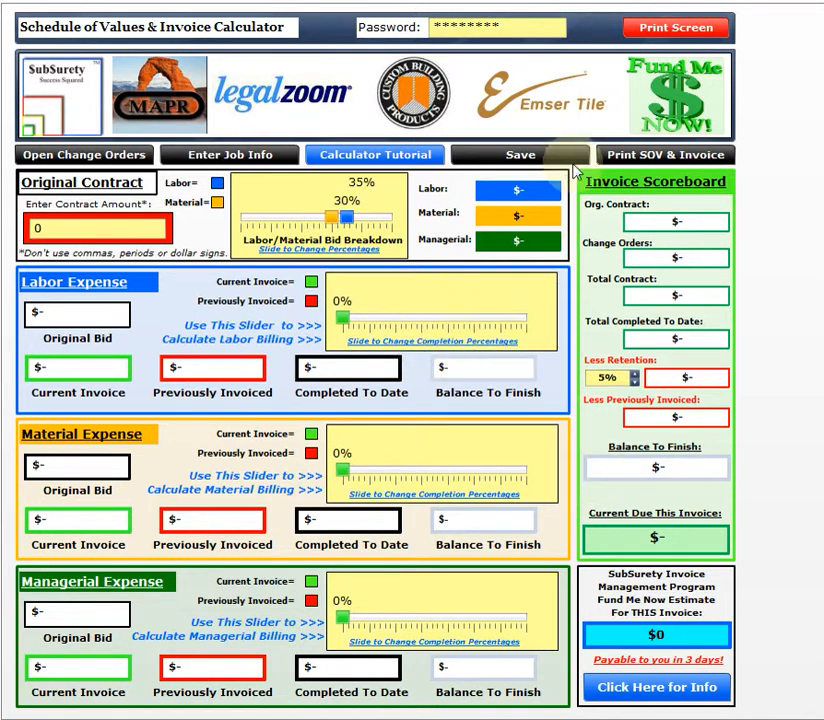
Load the saved Washington High scenario
click(527, 155)
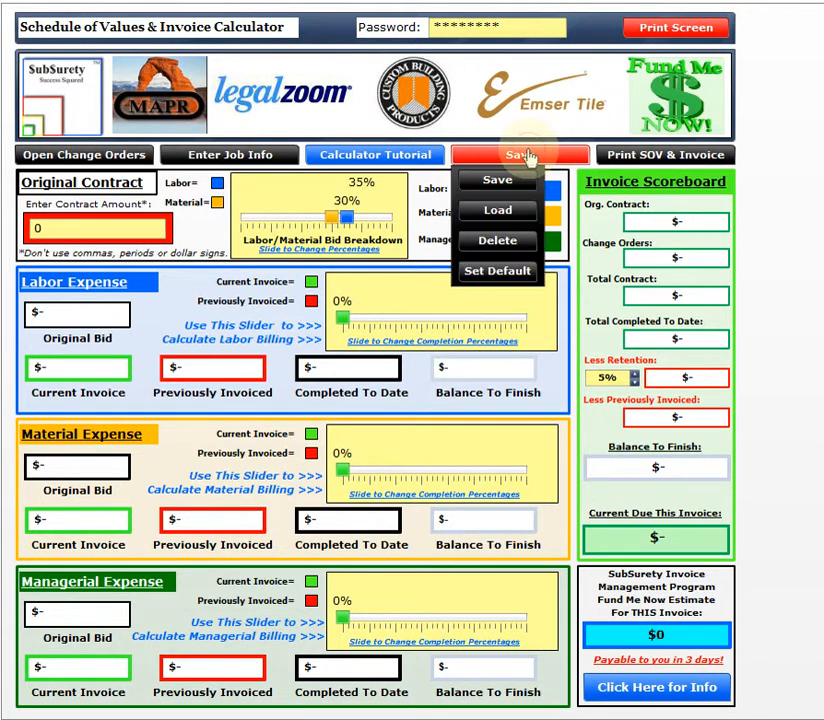
click(497, 213)
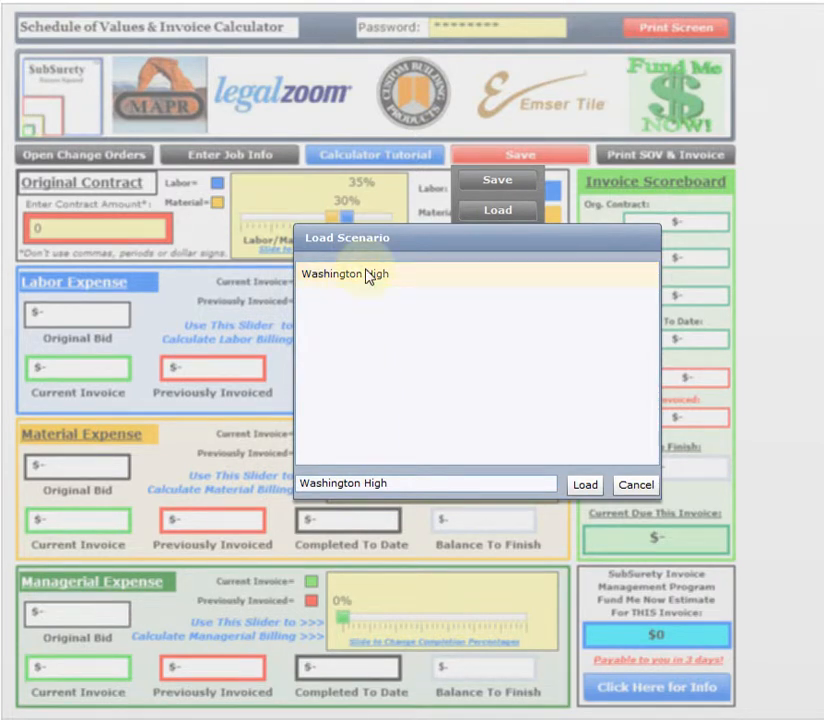
click(585, 487)
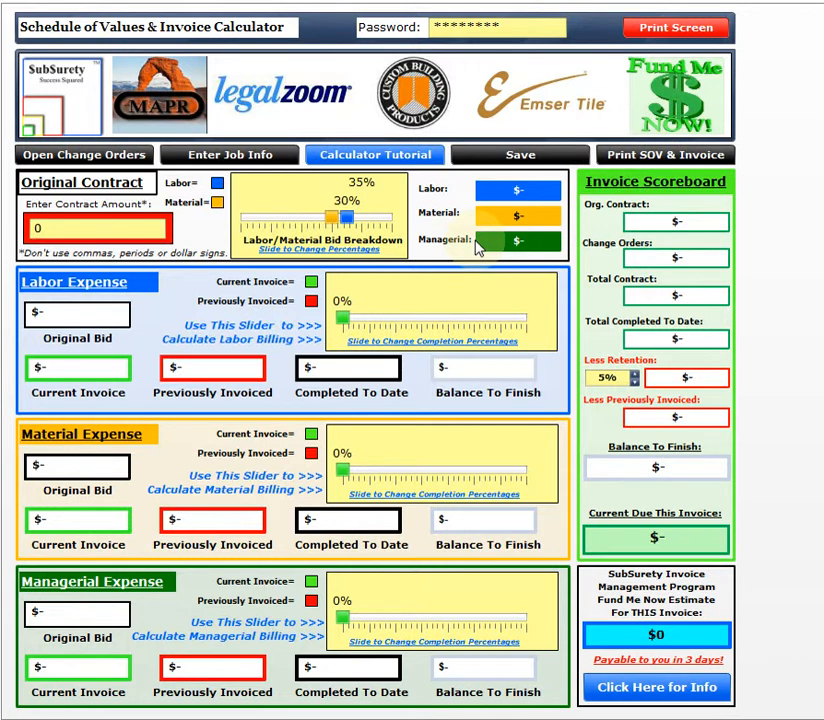
Set the original contract amount to 100000
click(37, 228)
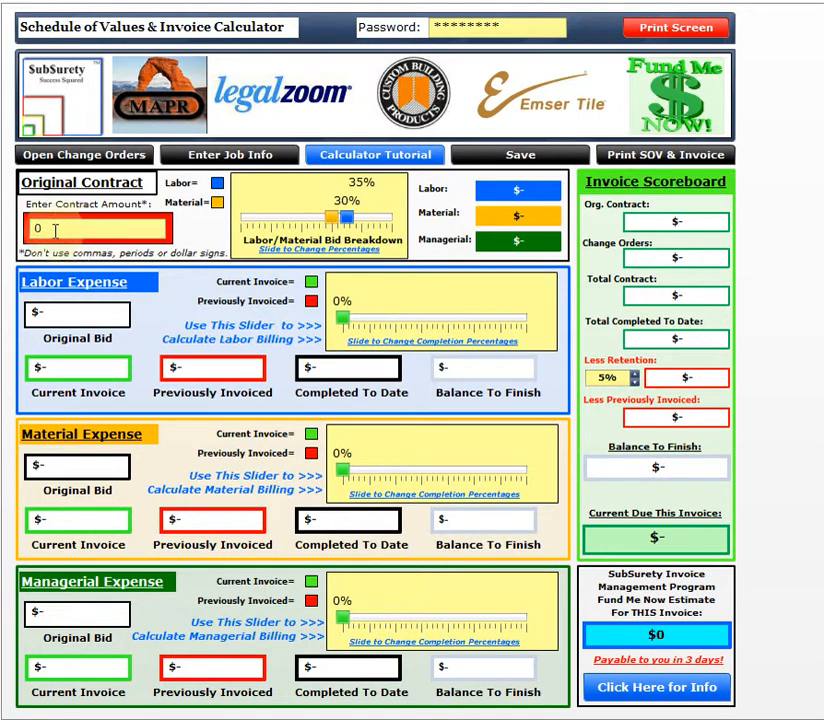
double_click(46, 229)
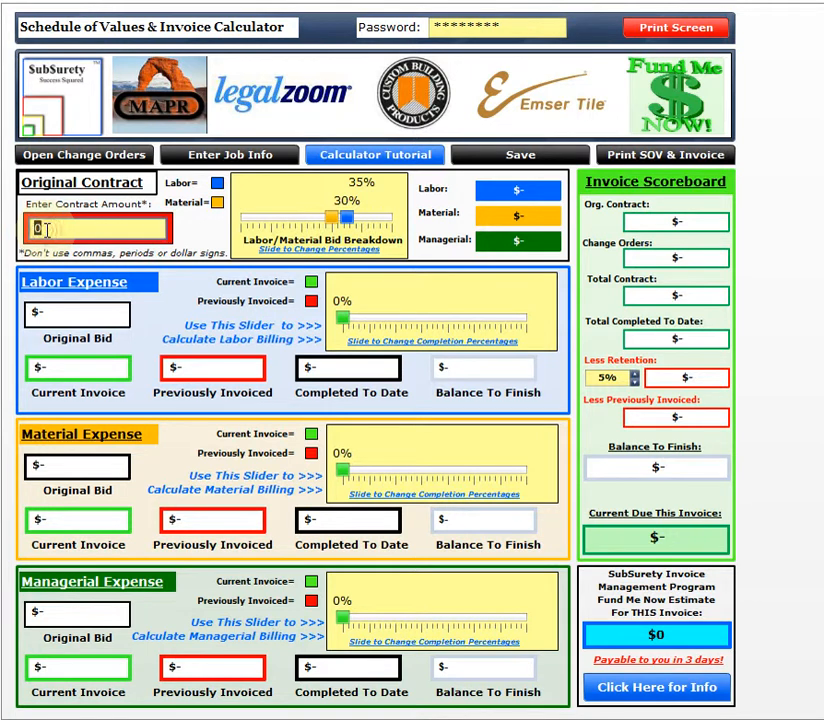
text(100000)
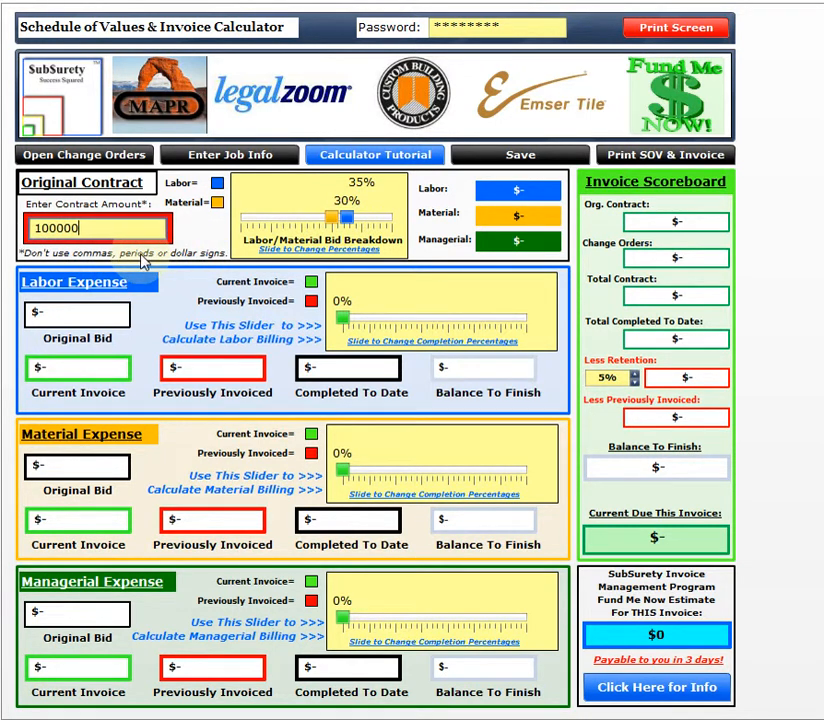
click(83, 229)
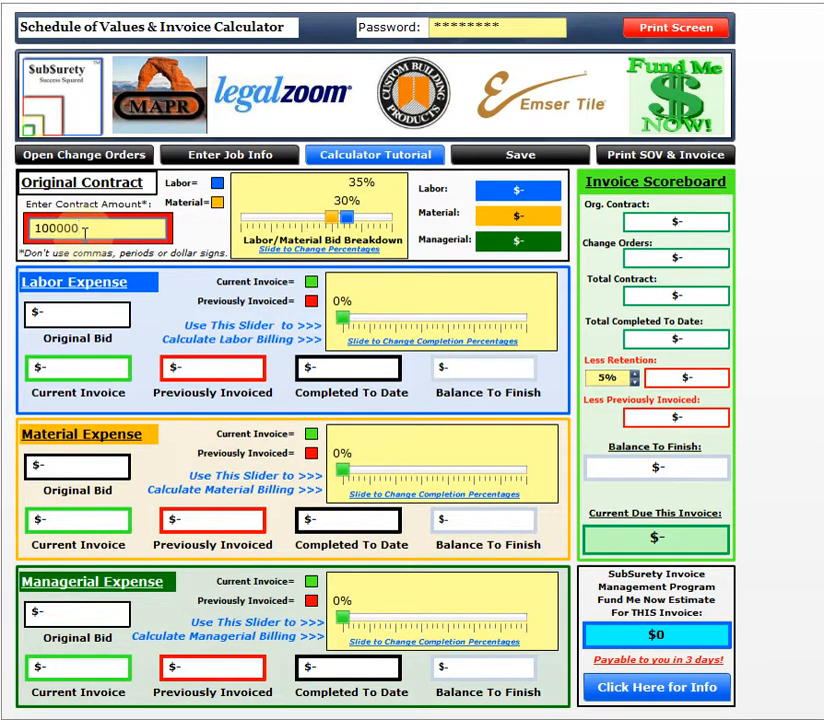
key(Return)
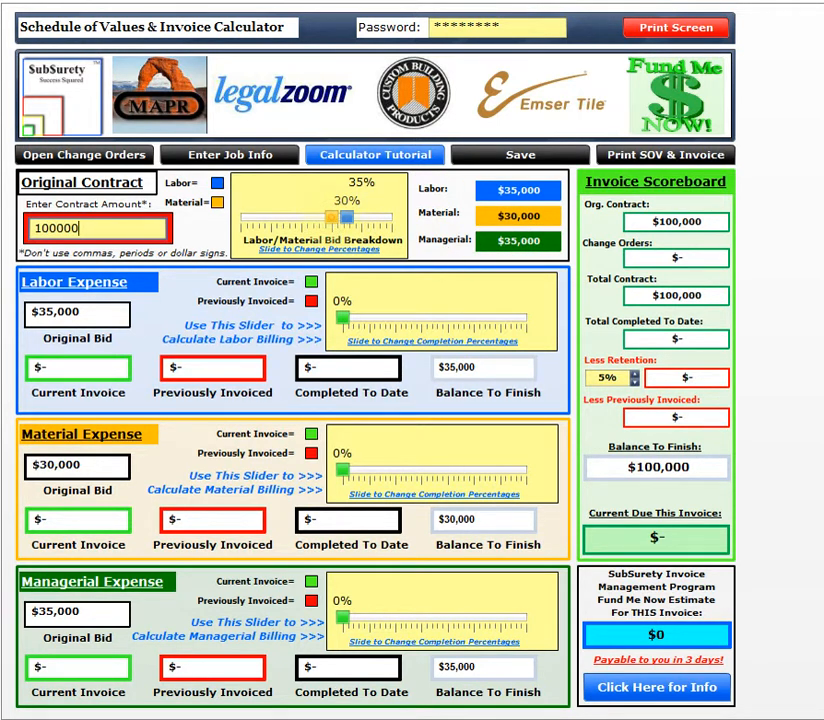
Set the bid breakdown of the original contract to 40% labor and 30% material
drag(331, 218, 301, 222)
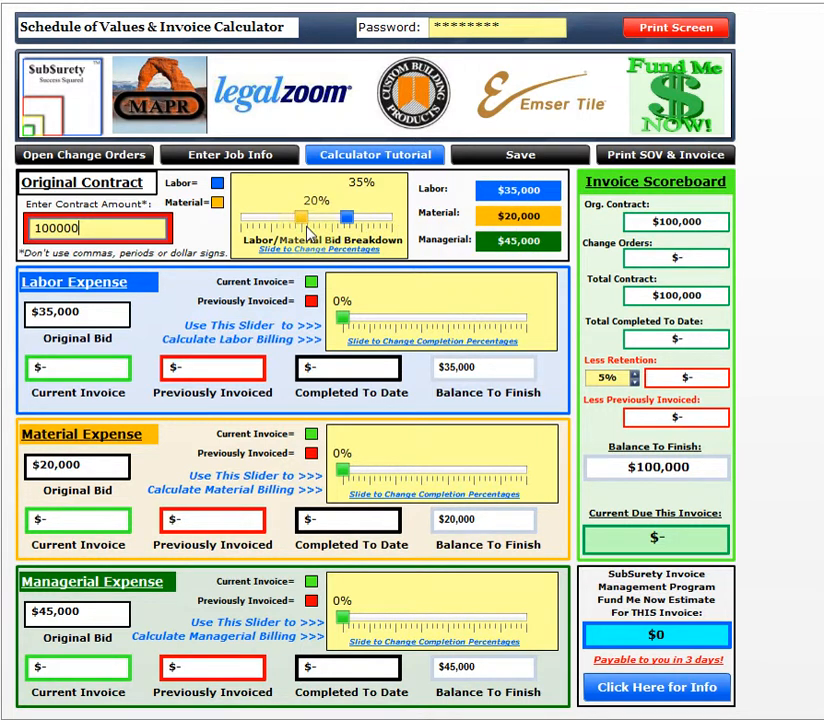
drag(301, 222, 321, 224)
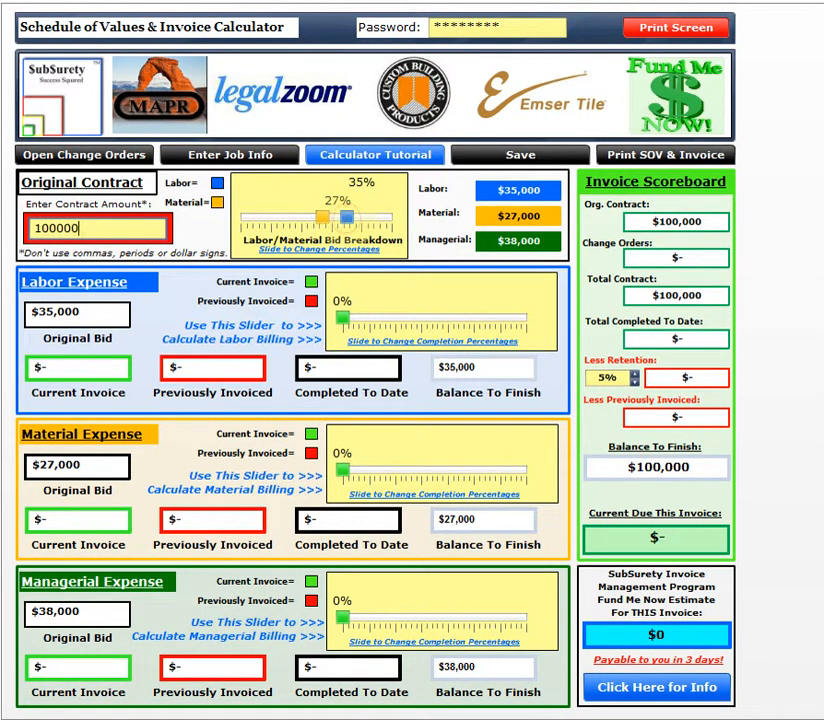
mouse_move(347, 222)
mouse_down()
mouse_move(365, 222)
mouse_move(333, 226)
mouse_up()
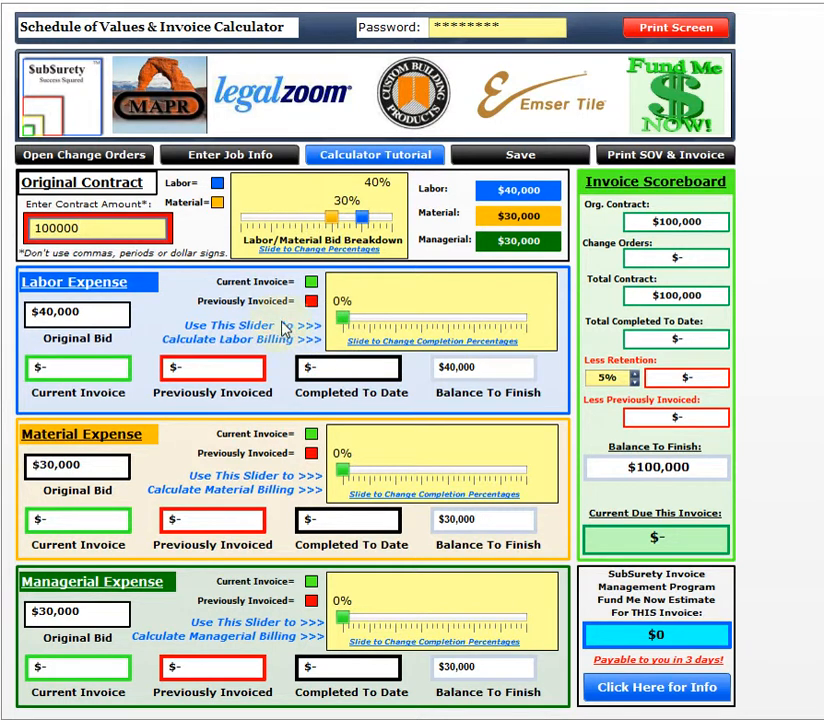
Set the current invoice completion to 35% for labor, 75% for material and 25% for managerial expense
drag(342, 317, 408, 325)
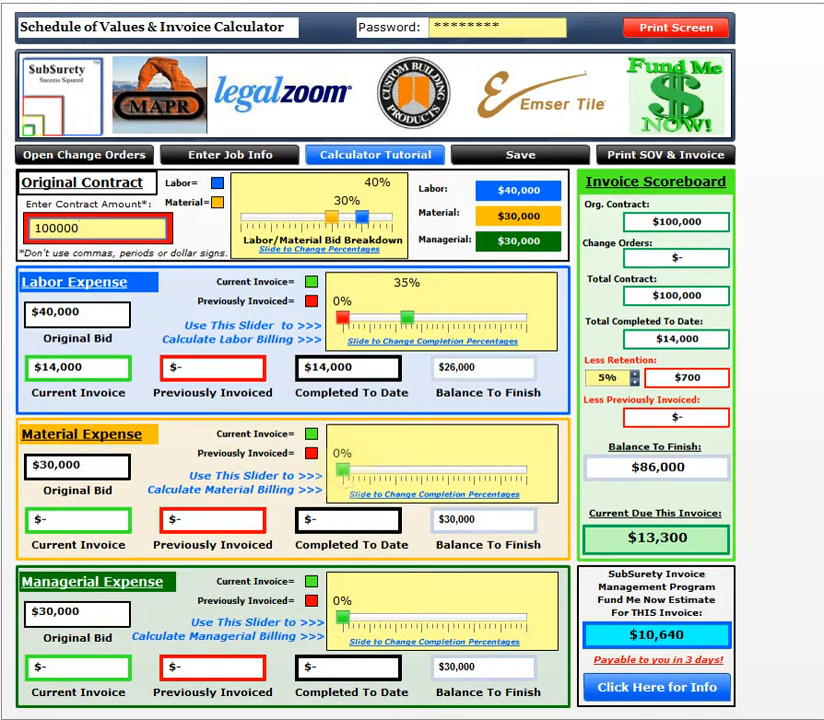
drag(343, 472, 482, 481)
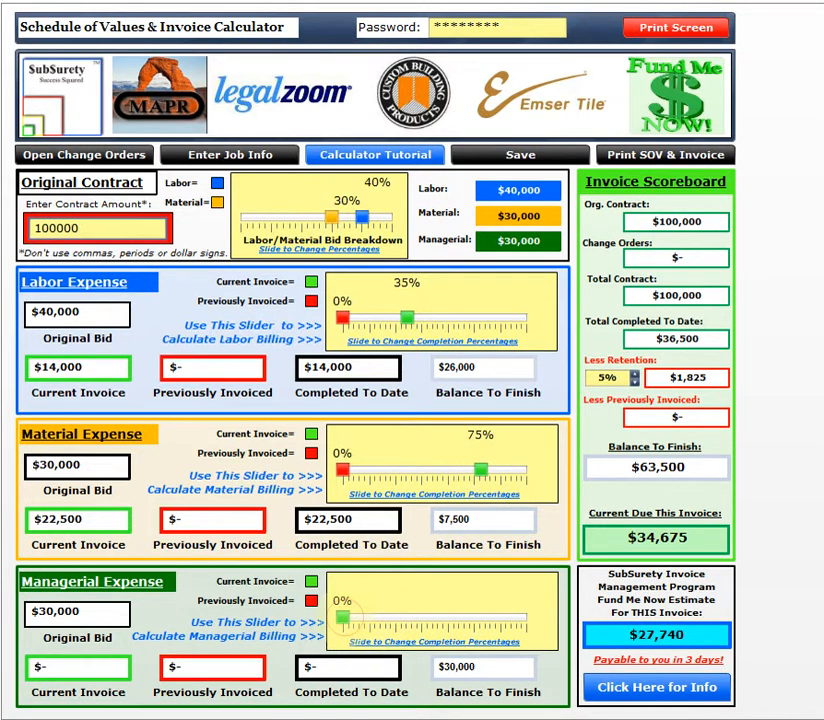
drag(343, 618, 391, 626)
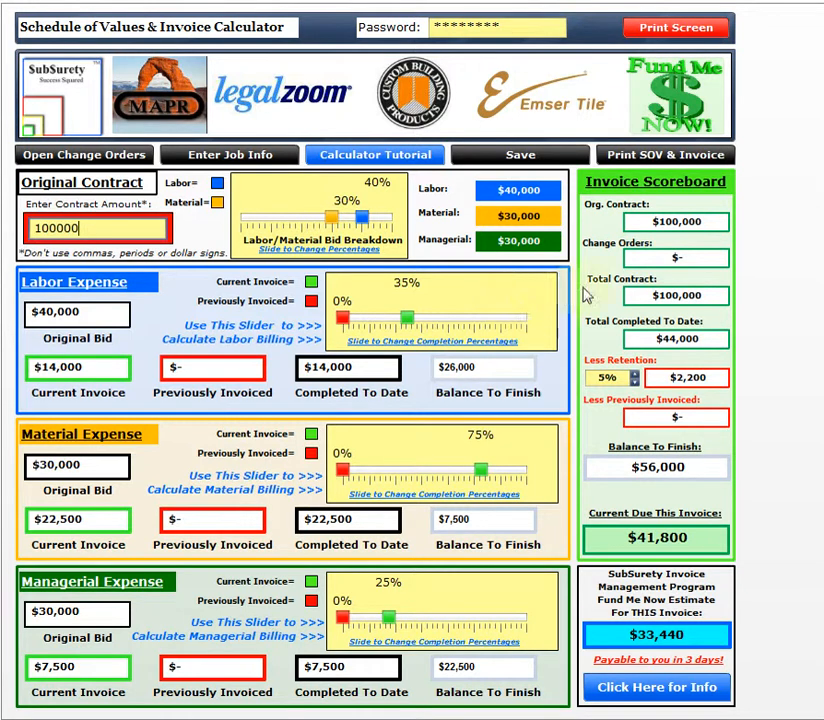
Open the SOV and invoice printing form and set the work period from 01/01/2015 to 01/31/2015
click(657, 157)
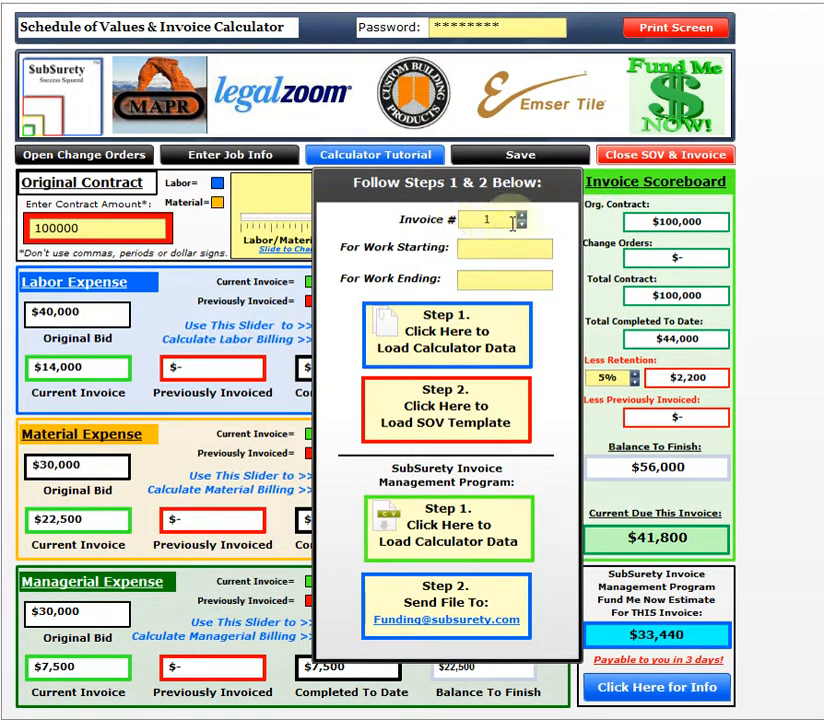
click(470, 250)
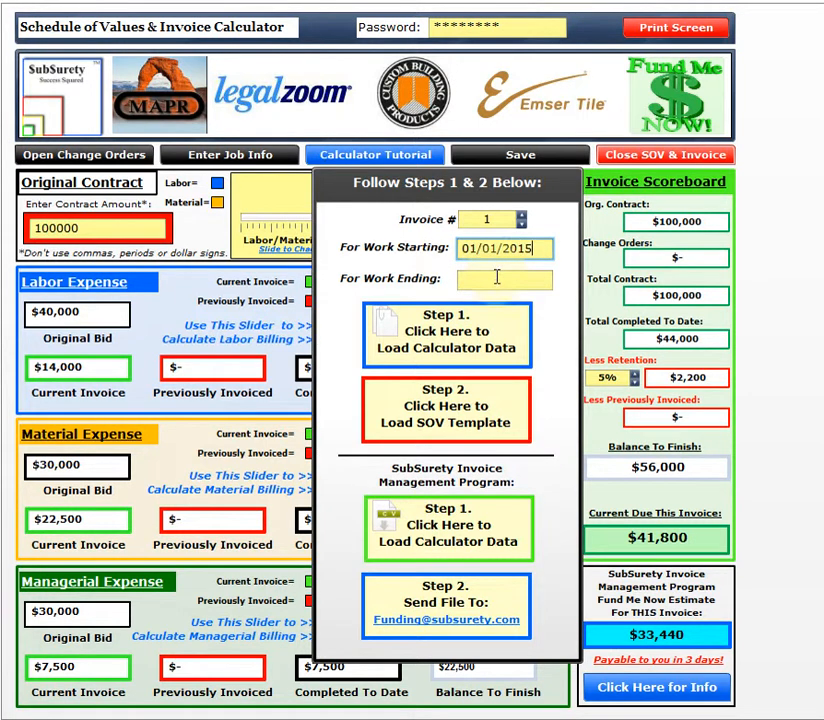
click(495, 278)
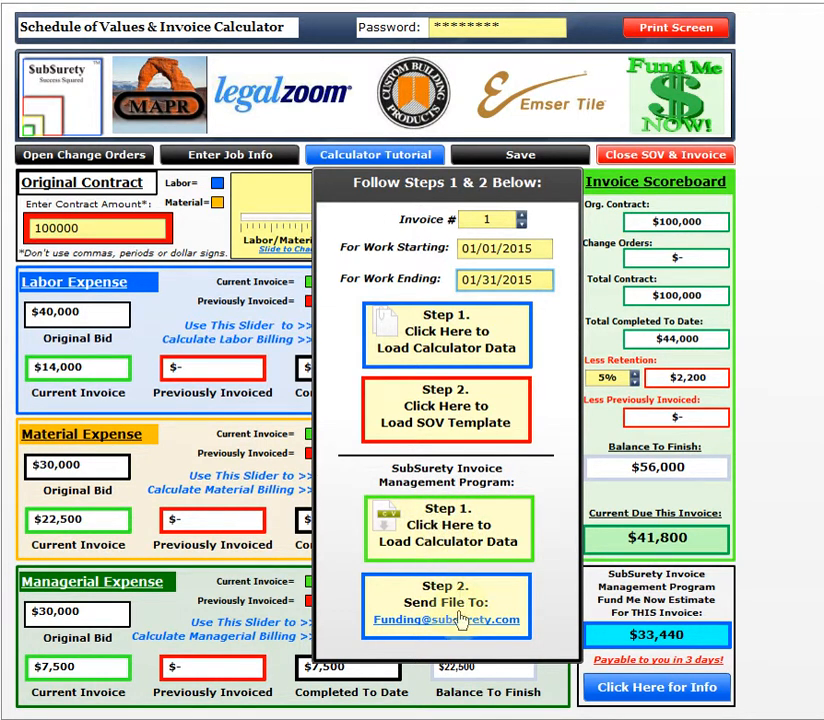
Load the SOV template, open the downloaded workbook in Excel and bring its window fully into view
click(447, 410)
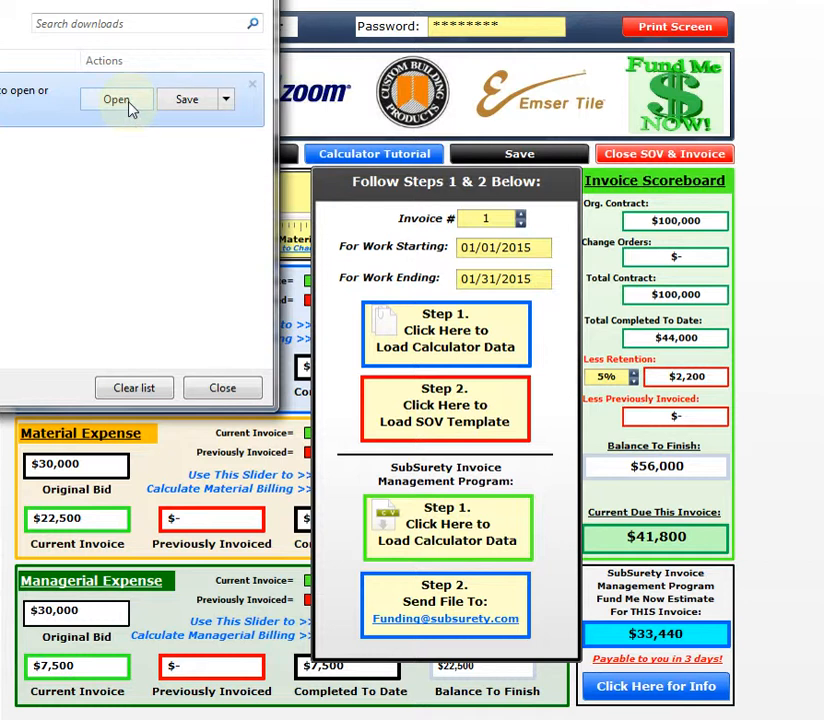
click(130, 104)
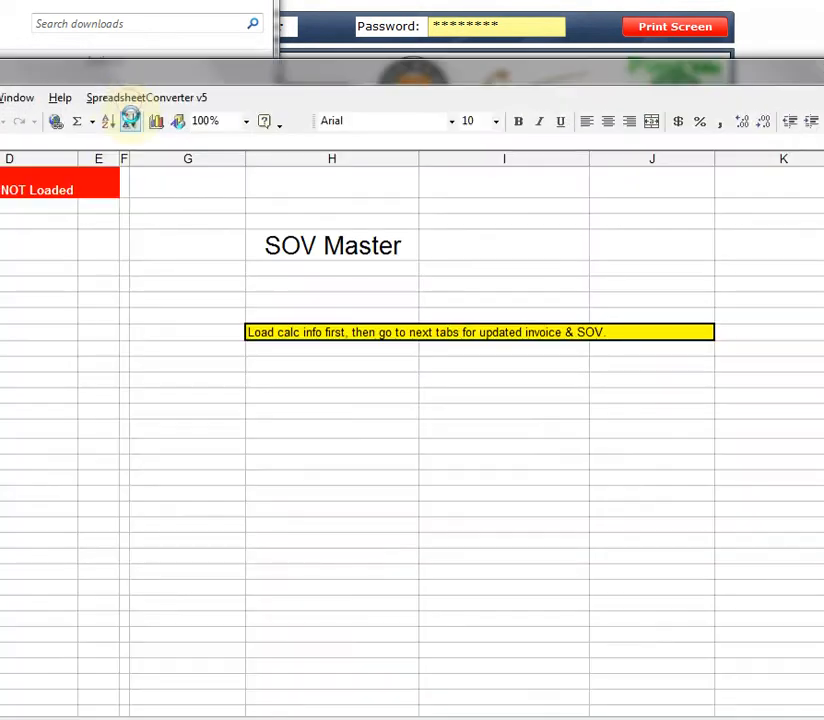
drag(245, 79, 550, 41)
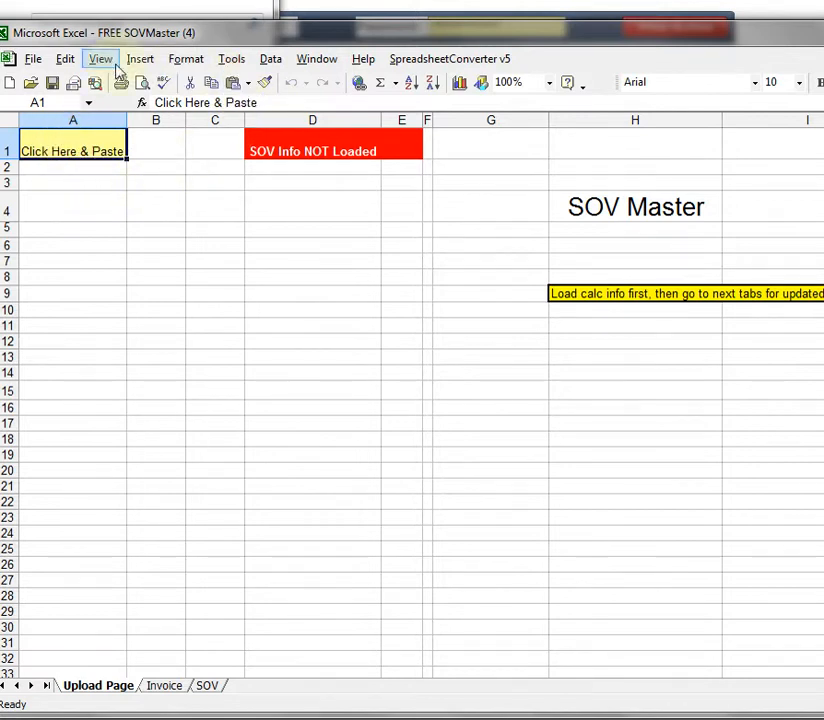
Paste the calculator data into cell A1 of the Upload Page sheet
click(66, 59)
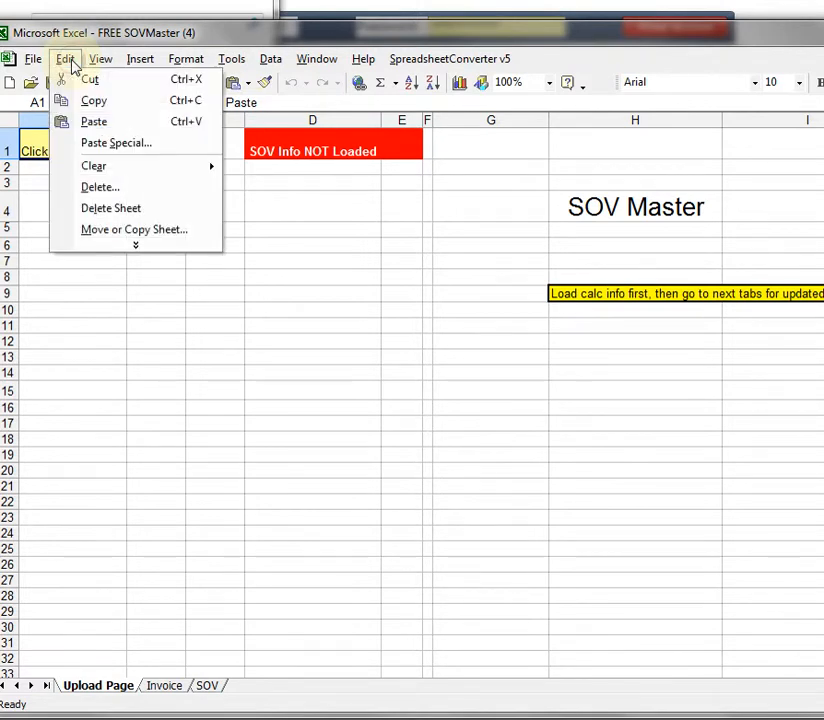
click(130, 310)
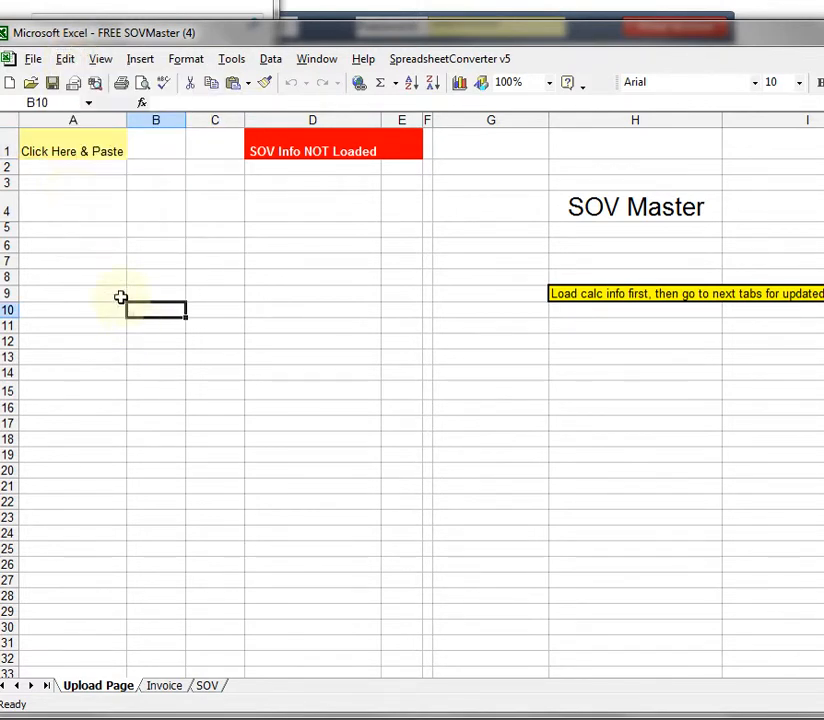
click(60, 143)
right_click(60, 143)
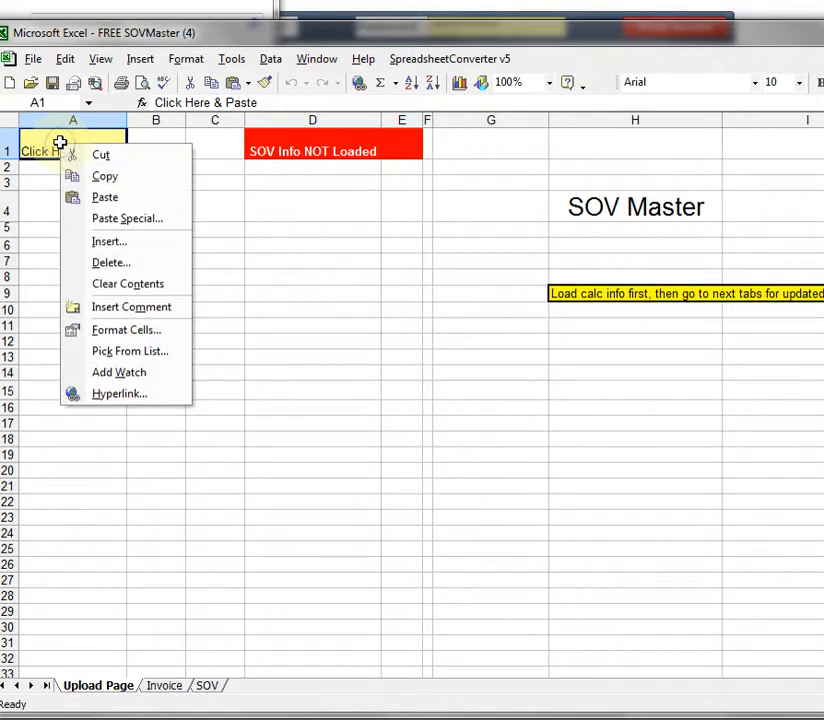
click(106, 199)
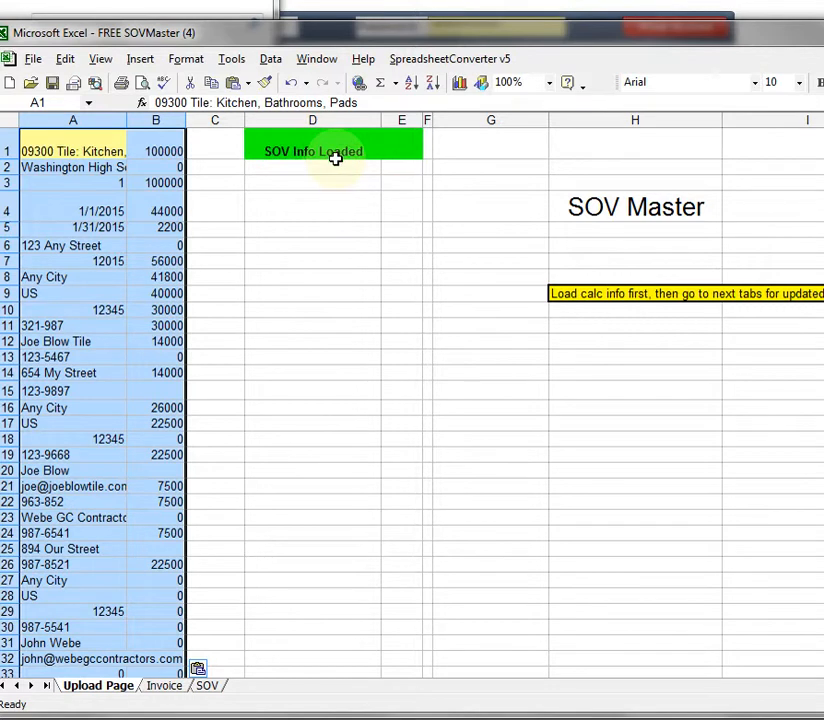
Review the Invoice sheet and enter the note "Have a GREAT day!" in the row below NOTES
click(166, 686)
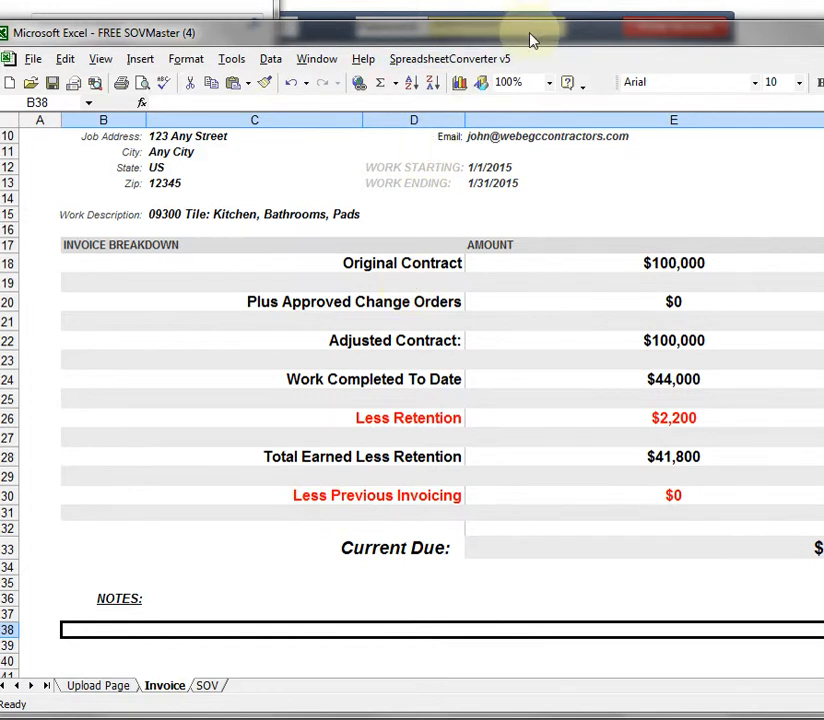
scroll(535, 216, up, 2)
scroll(535, 216, up, 2)
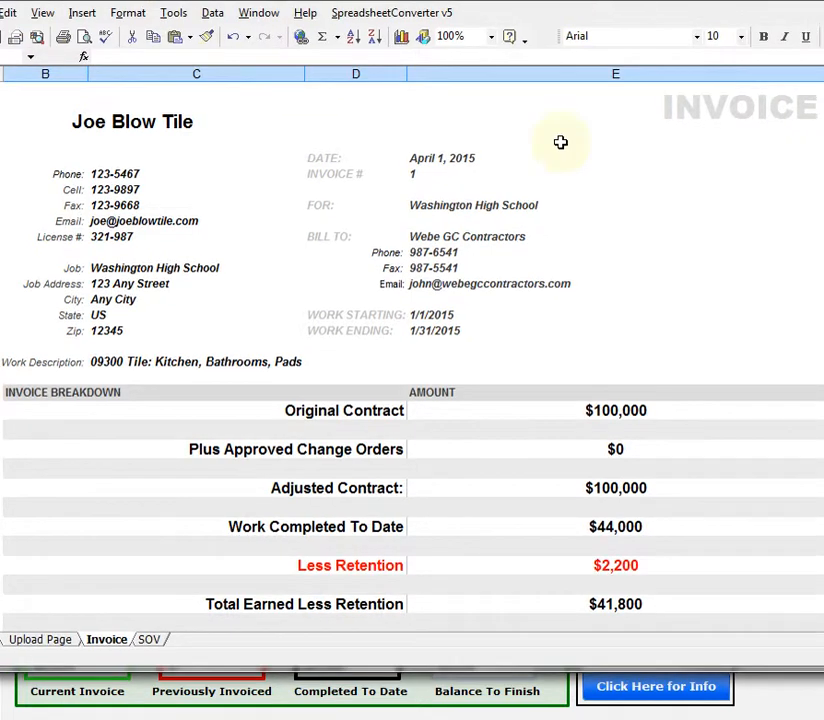
scroll(557, 180, down, 5)
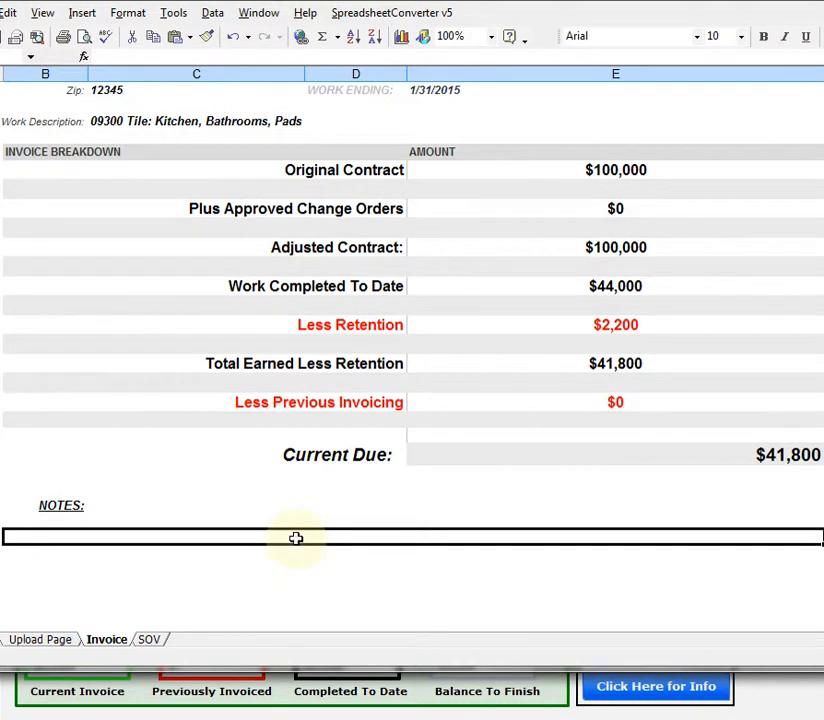
text(Hap)
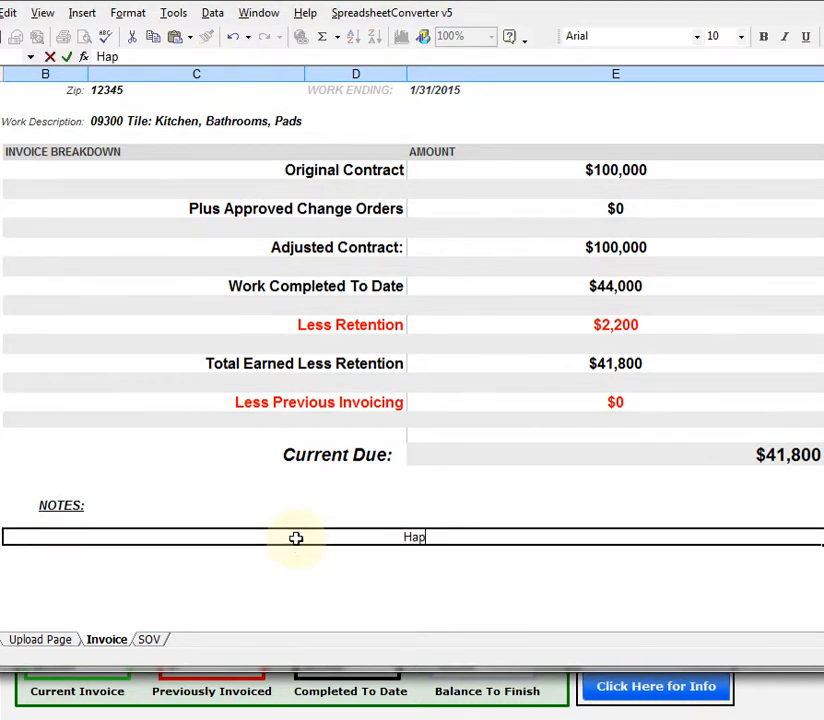
key(BackSpace)
text(ve a G)
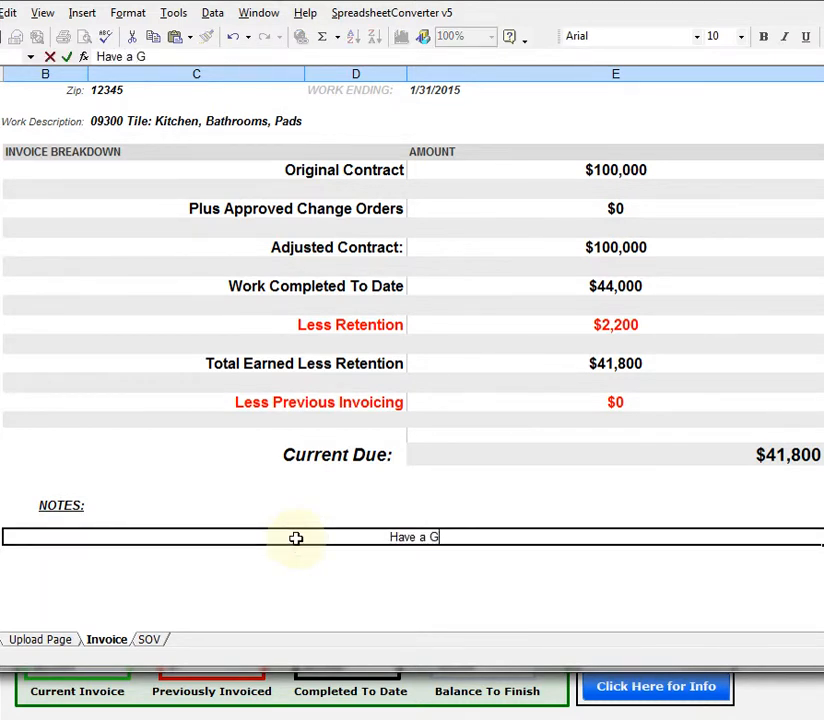
text(REAT day!)
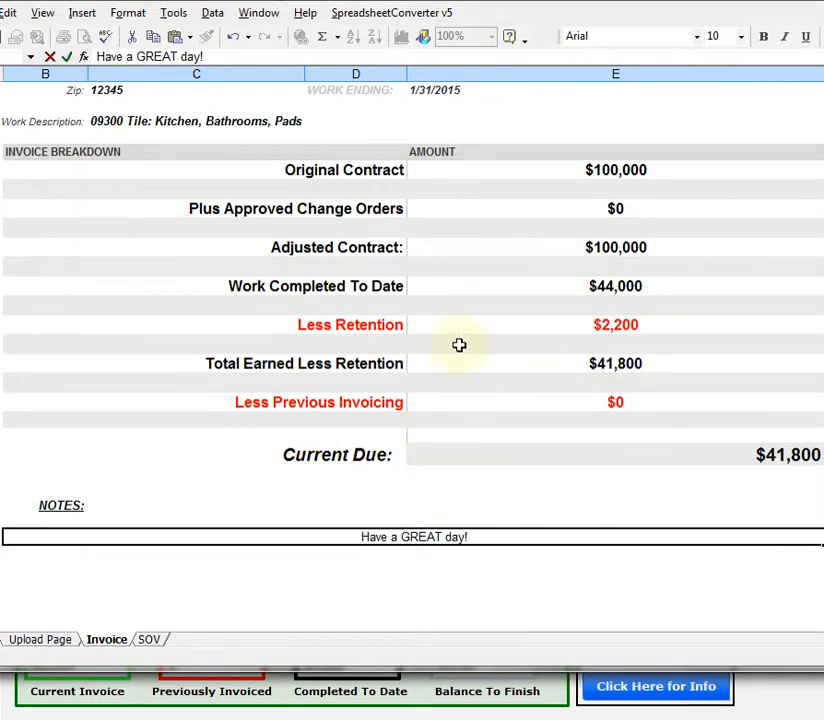
Review the SOV sheet and its file saving and printing options, and return to the Schedule of Values & Invoice Calculator
click(151, 640)
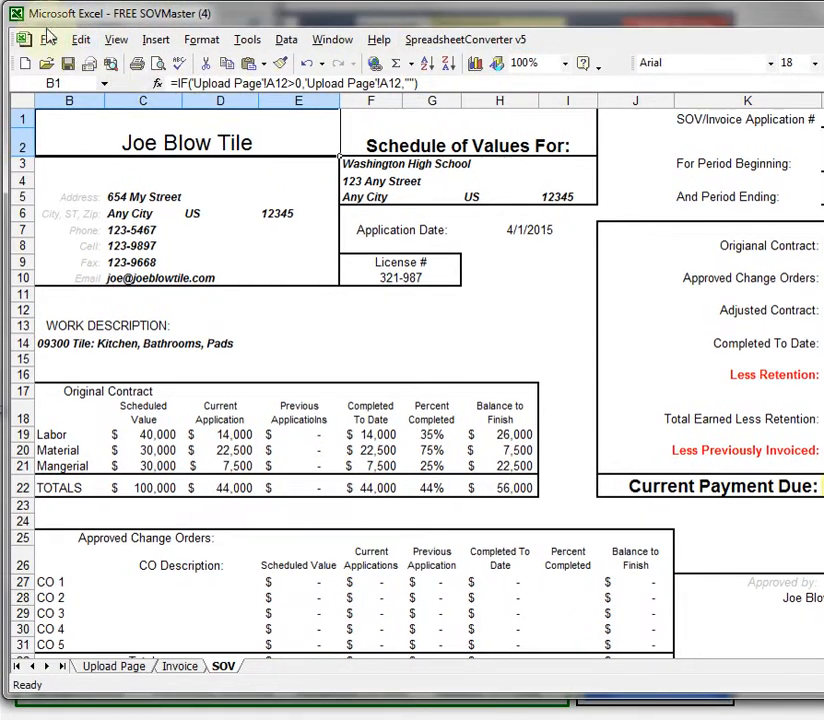
click(48, 39)
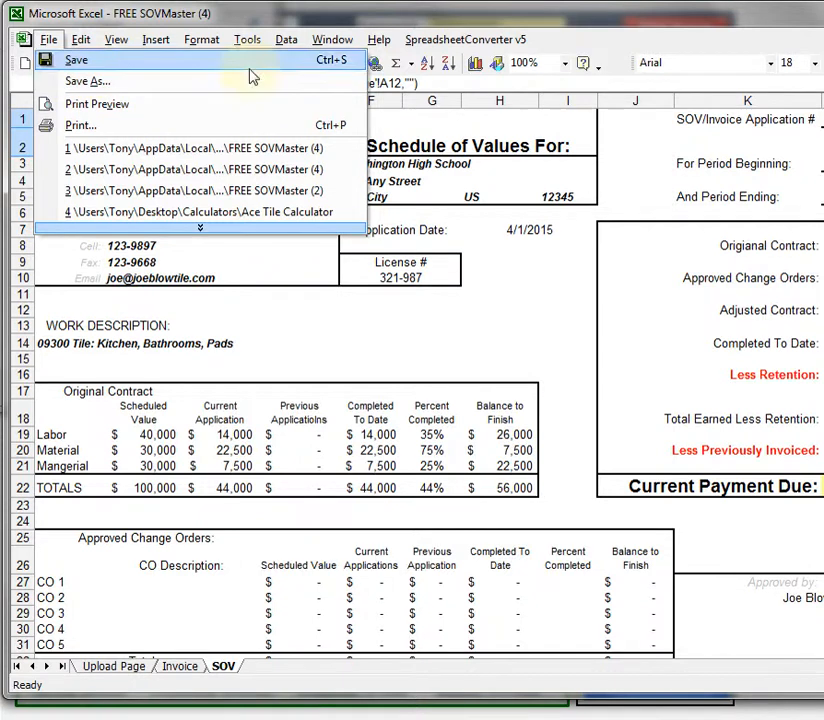
click(465, 39)
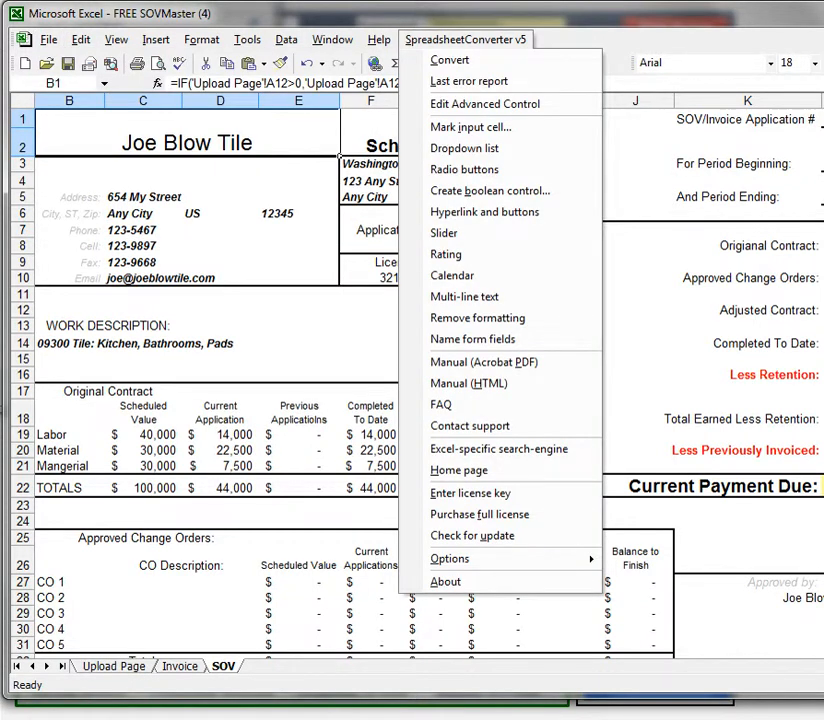
click(465, 14)
drag(465, 14, 154, 46)
key(super+Down)
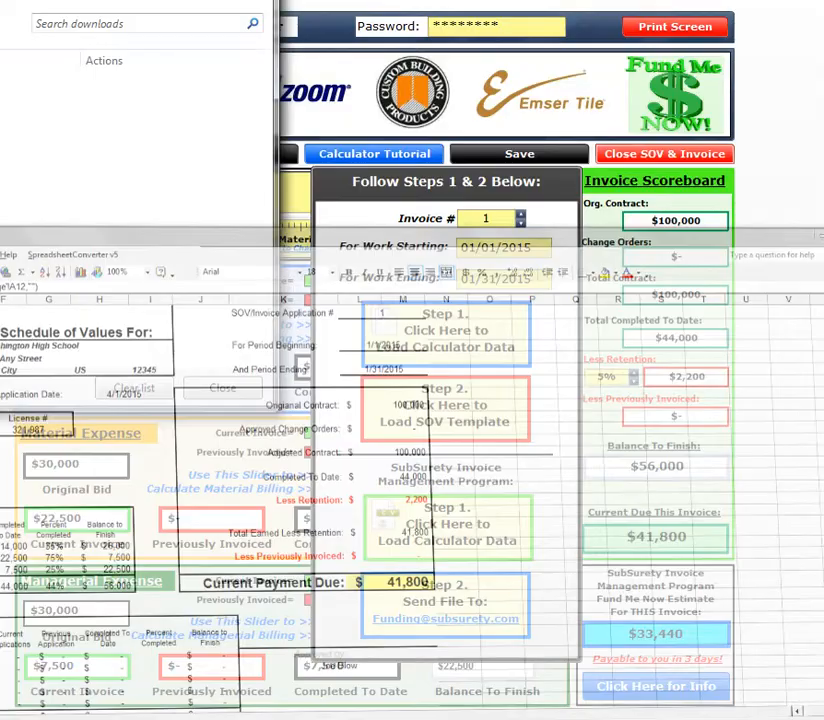
click(246, 1)
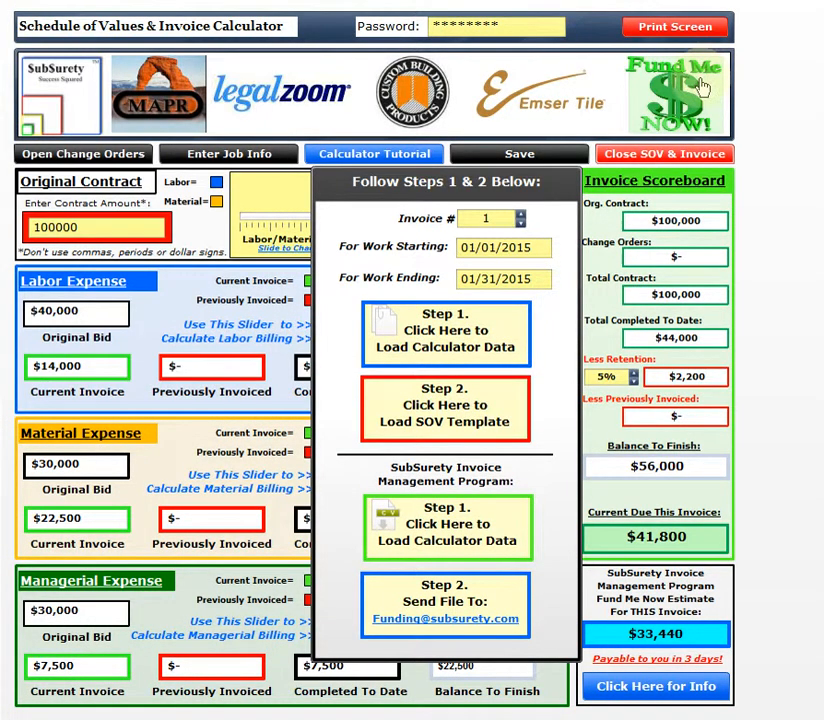
Enter change order CO #1 as Slop Sinks with a scheduled value of 2500 and 100% completion
click(636, 156)
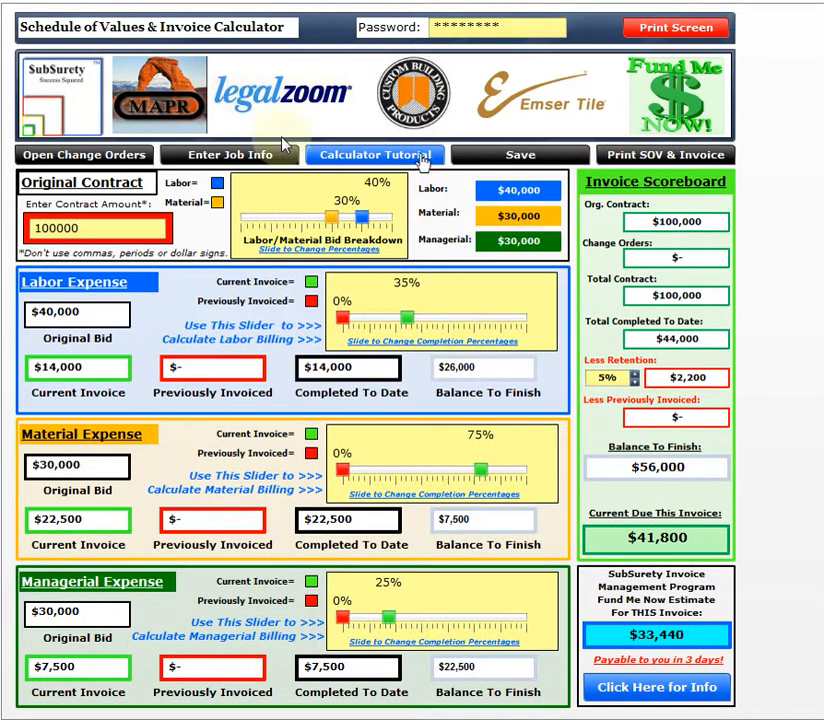
click(70, 158)
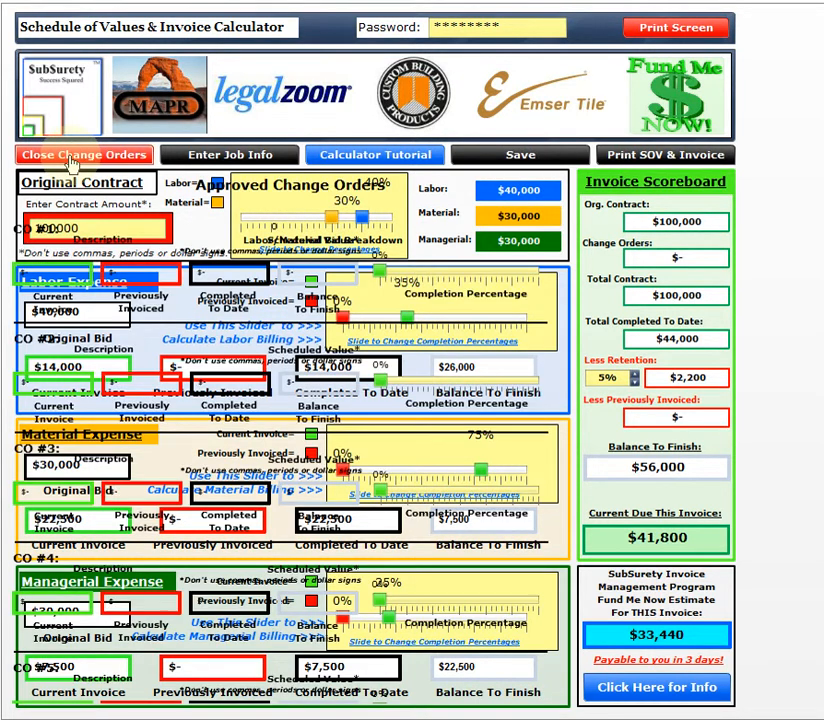
click(145, 226)
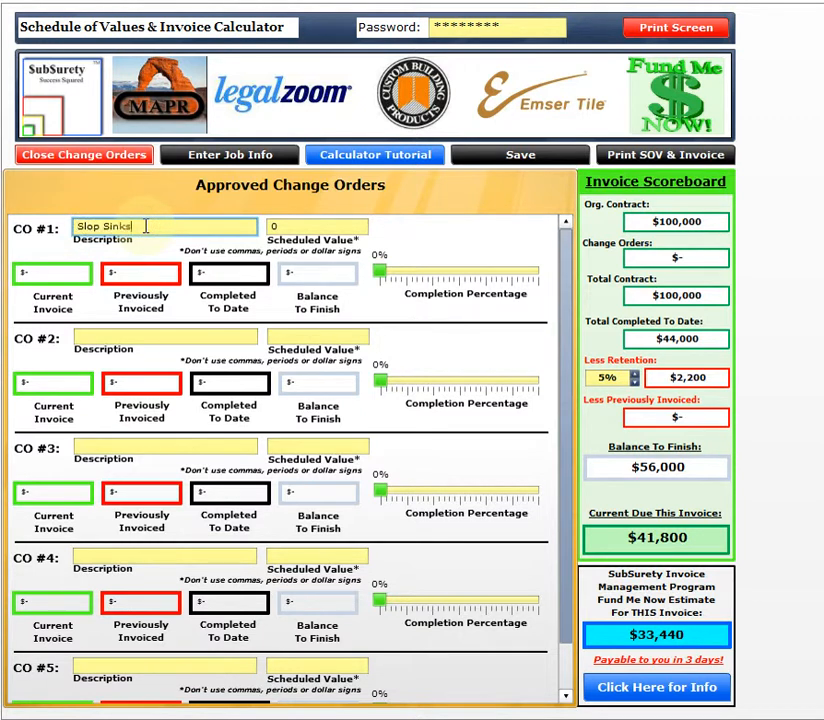
key(Tab)
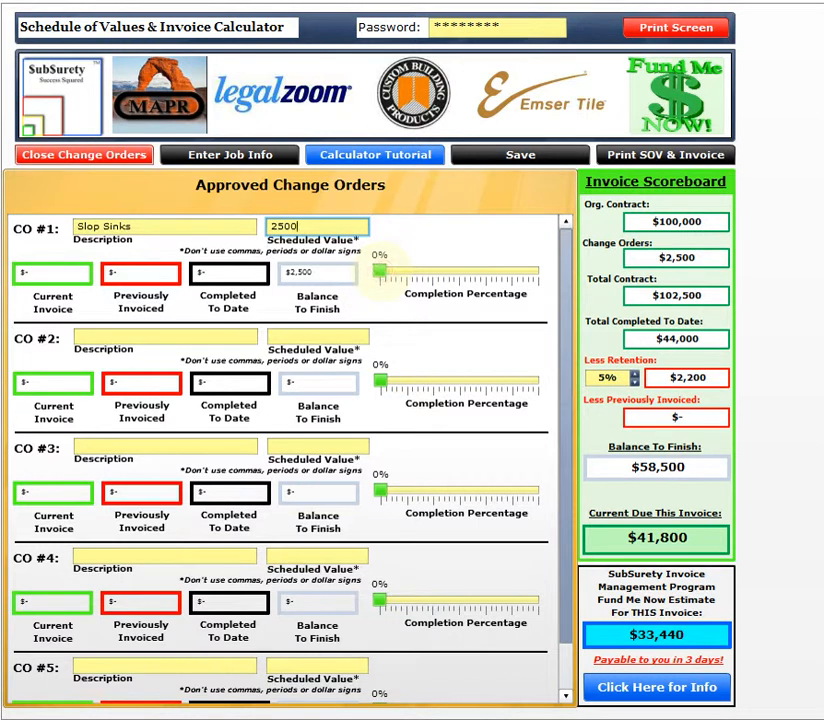
drag(381, 270, 567, 285)
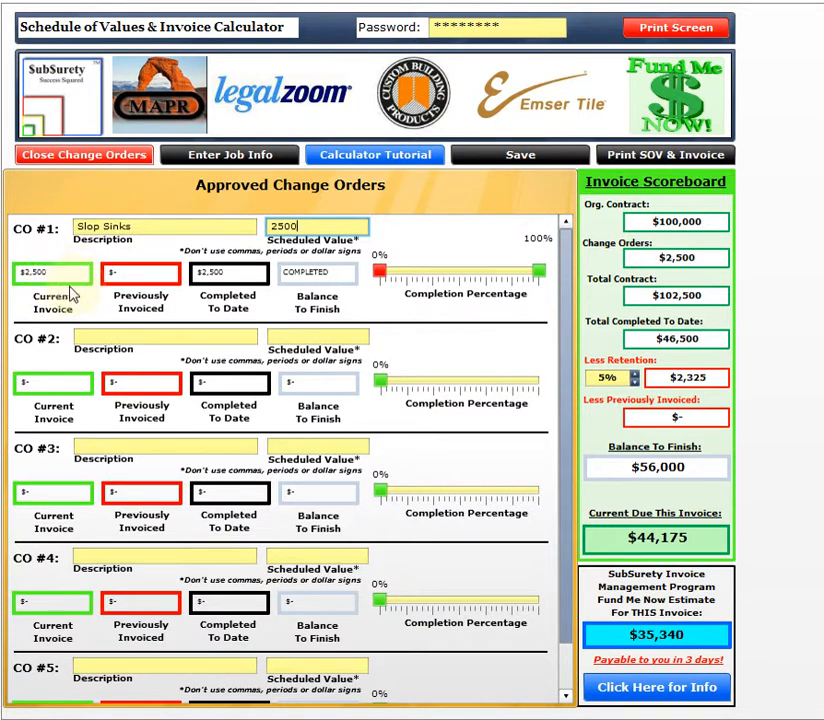
click(93, 158)
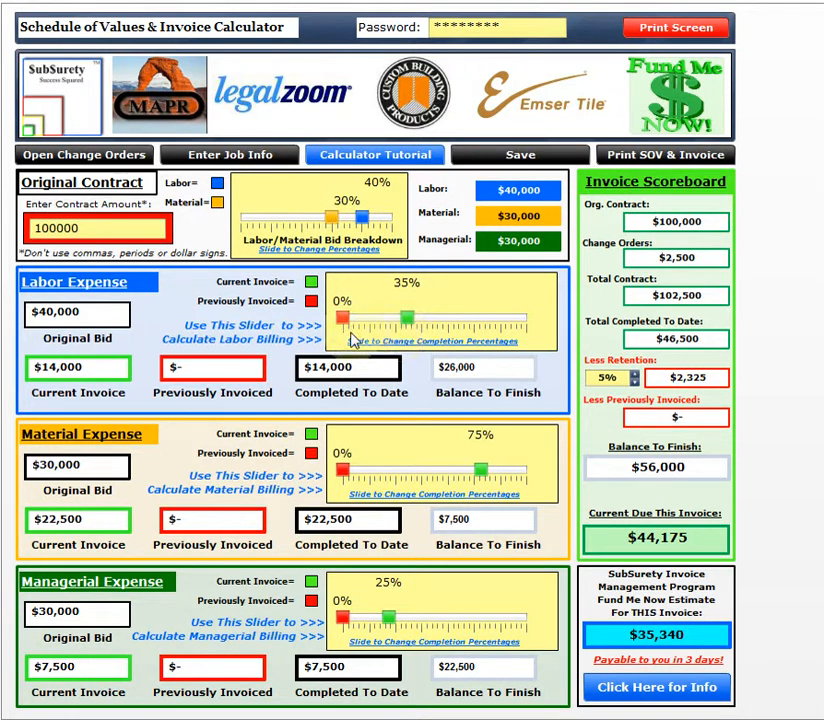
Set previously invoiced to 35% for labor, 75% for material and 25% for managerial expense, with current completion at 100% for all three
drag(344, 322, 410, 330)
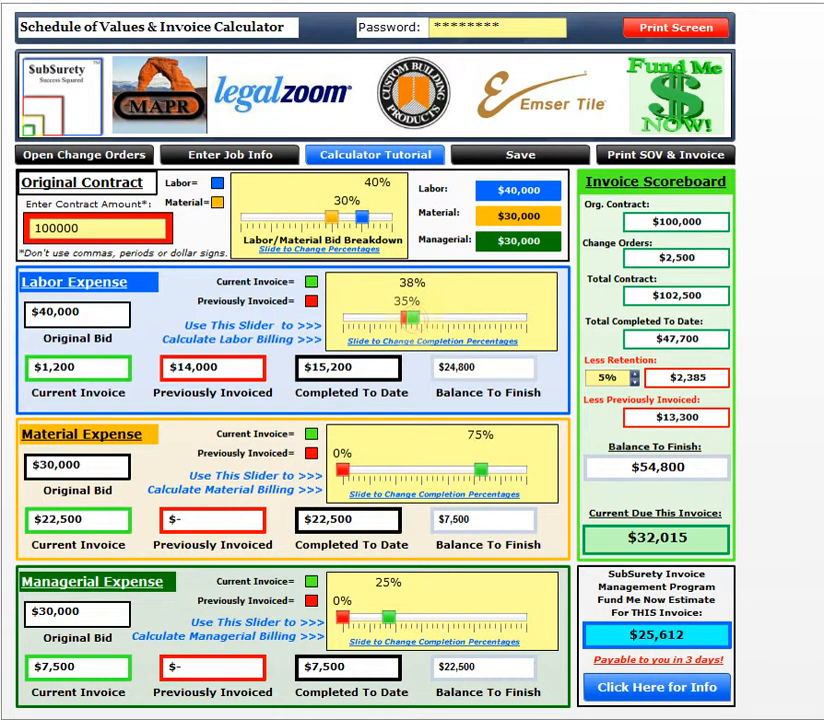
drag(412, 318, 527, 320)
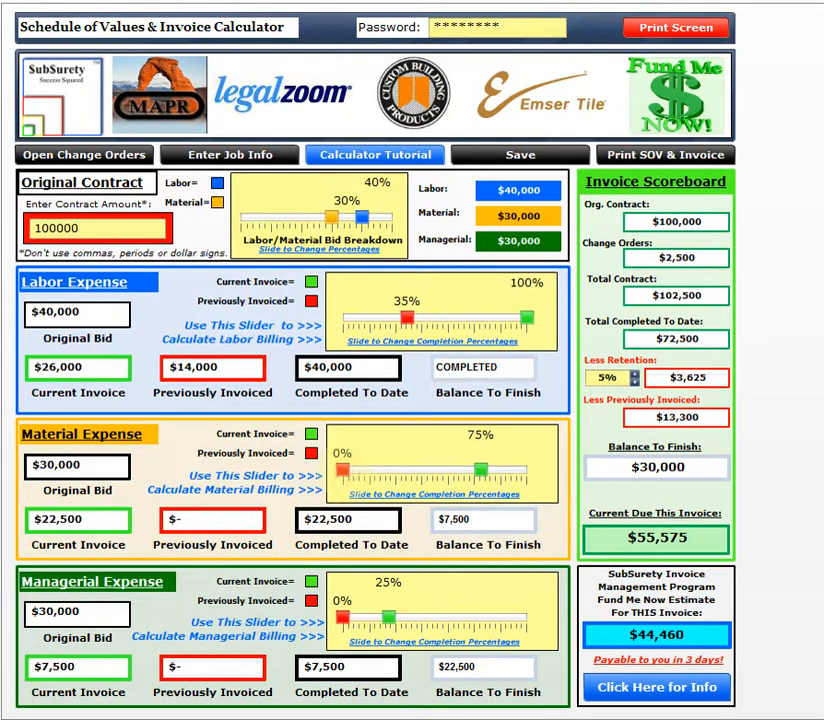
drag(343, 470, 548, 478)
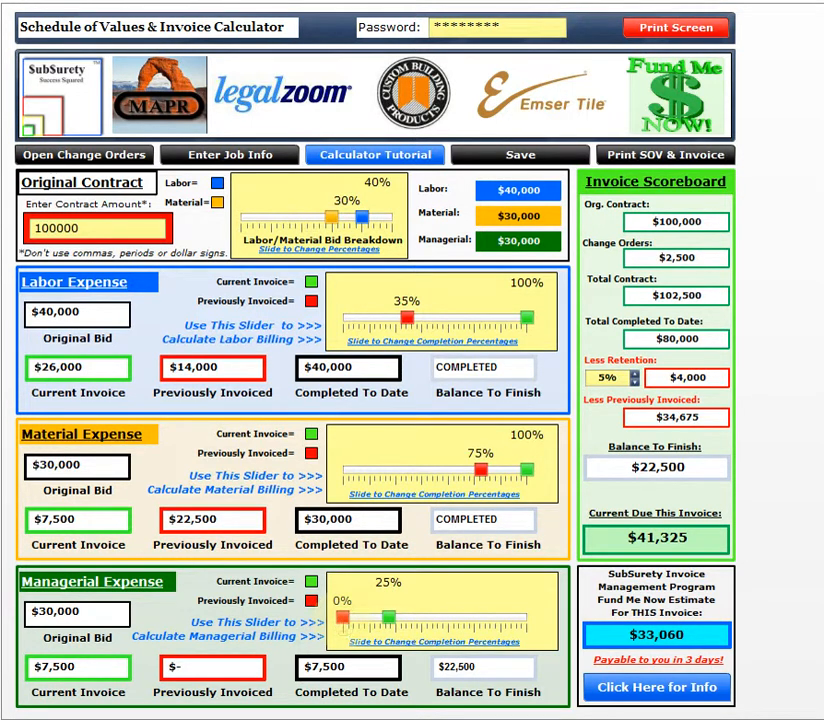
drag(343, 618, 538, 628)
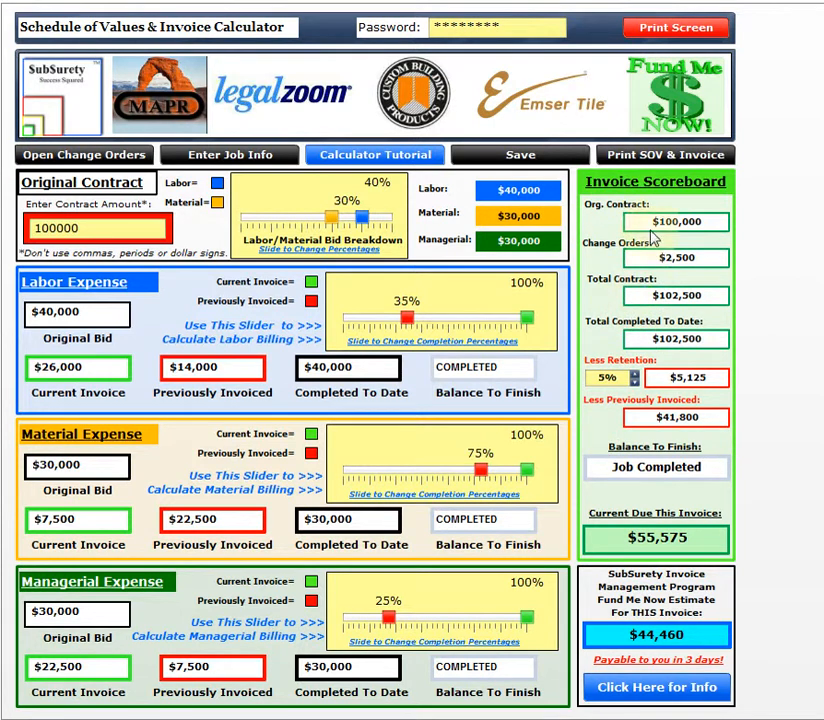
In the SOV and invoice printing form, set the invoice number to 2 and the work period from 02/01/2015 to 02/28/2015
click(665, 158)
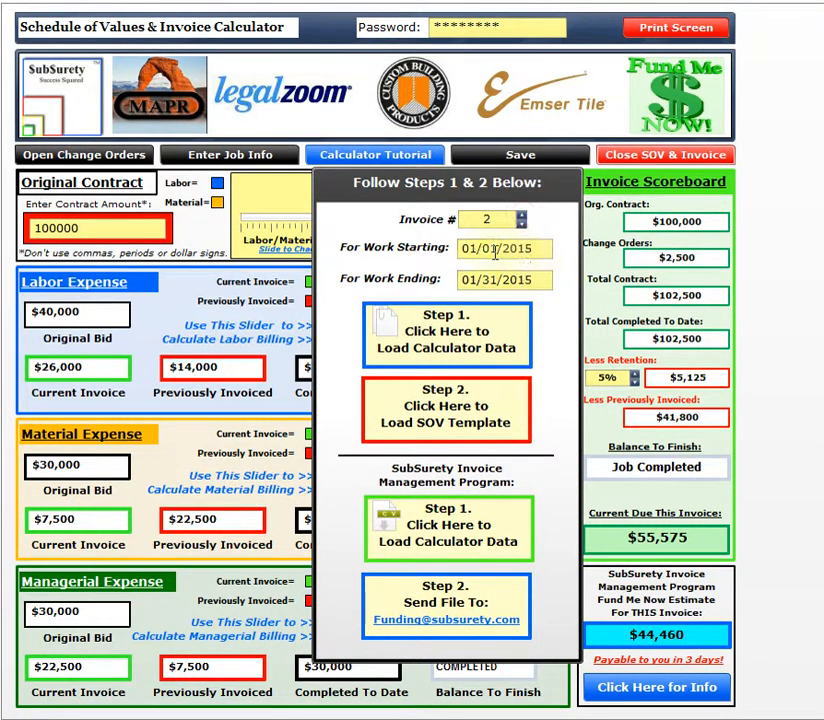
click(475, 248)
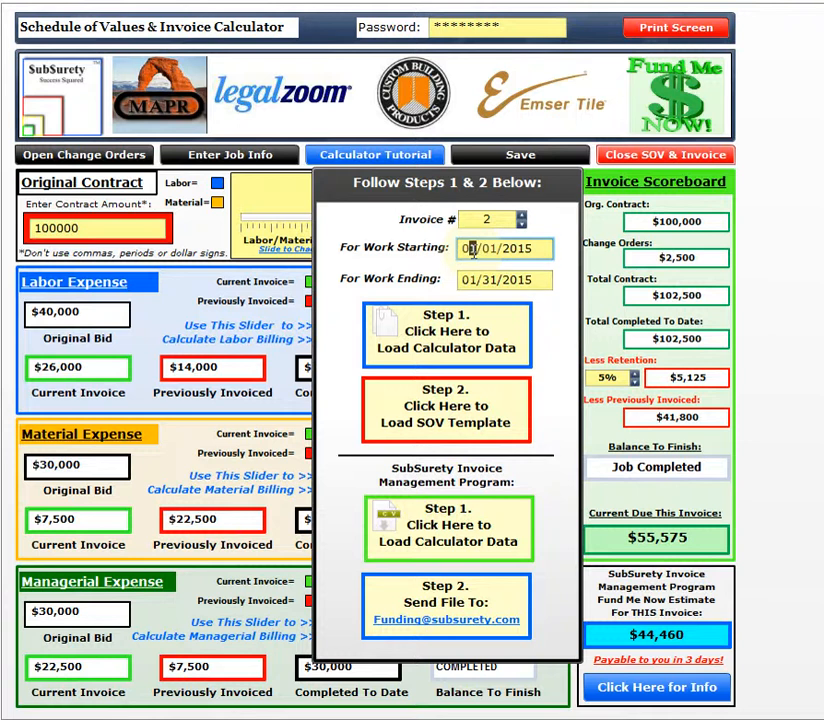
click(475, 277)
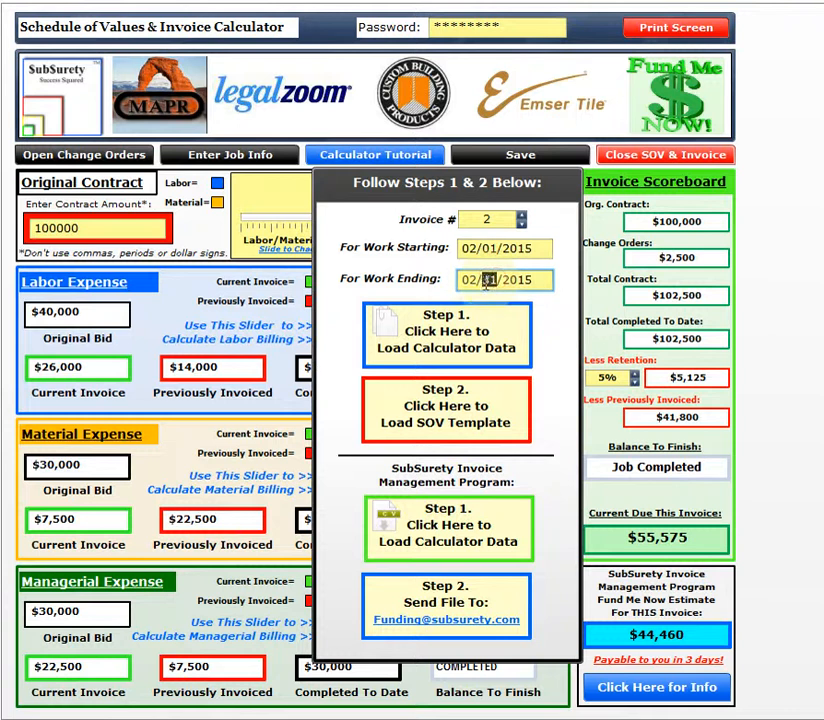
text(28)
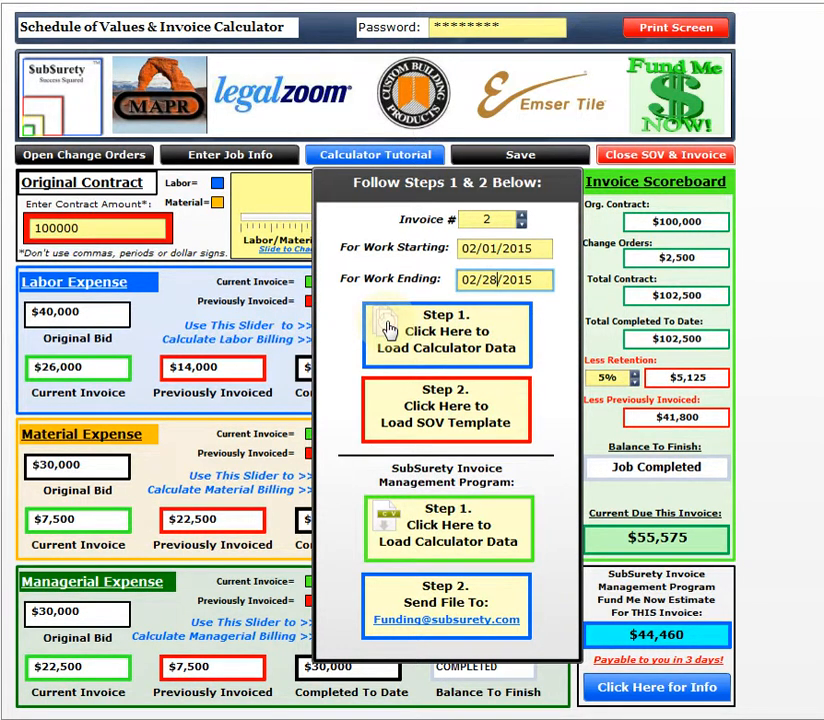
Load the SOV template in Excel and paste the calculator data into cell A1 of the Upload Page sheet
click(442, 402)
click(130, 104)
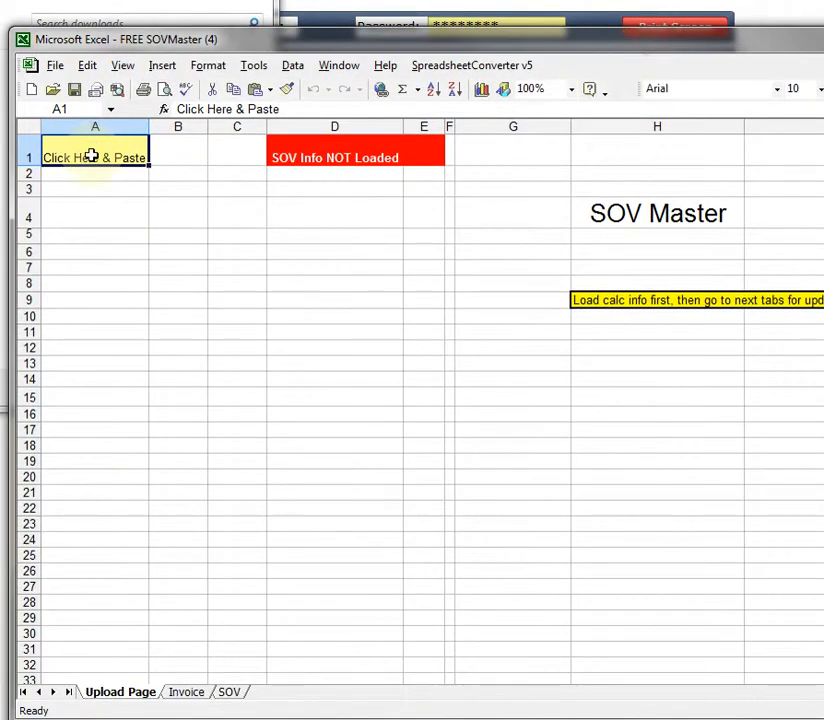
right_click(91, 157)
click(147, 220)
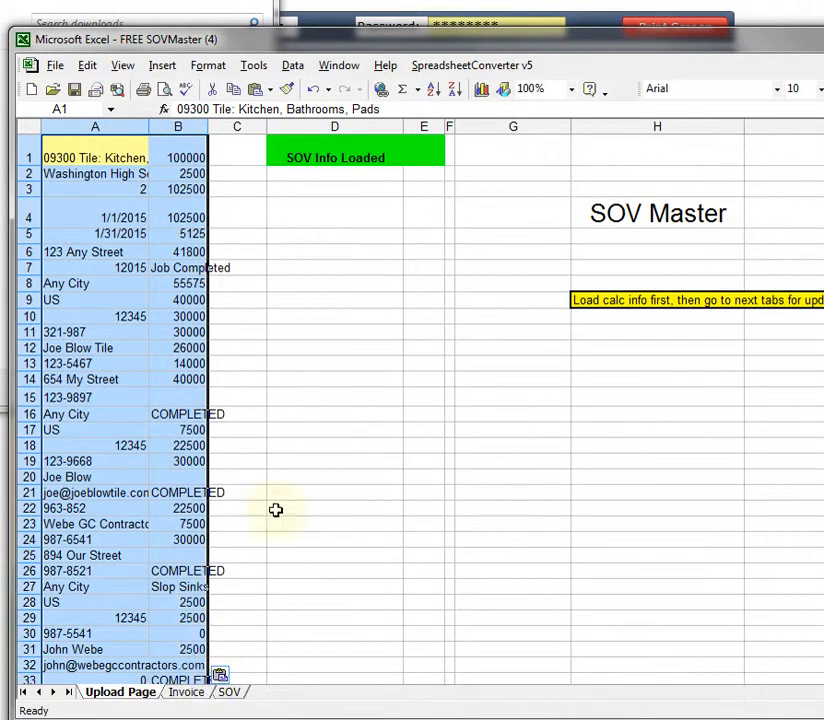
Examine the header details and amount breakdown of the second invoice on the Invoice sheet
click(200, 693)
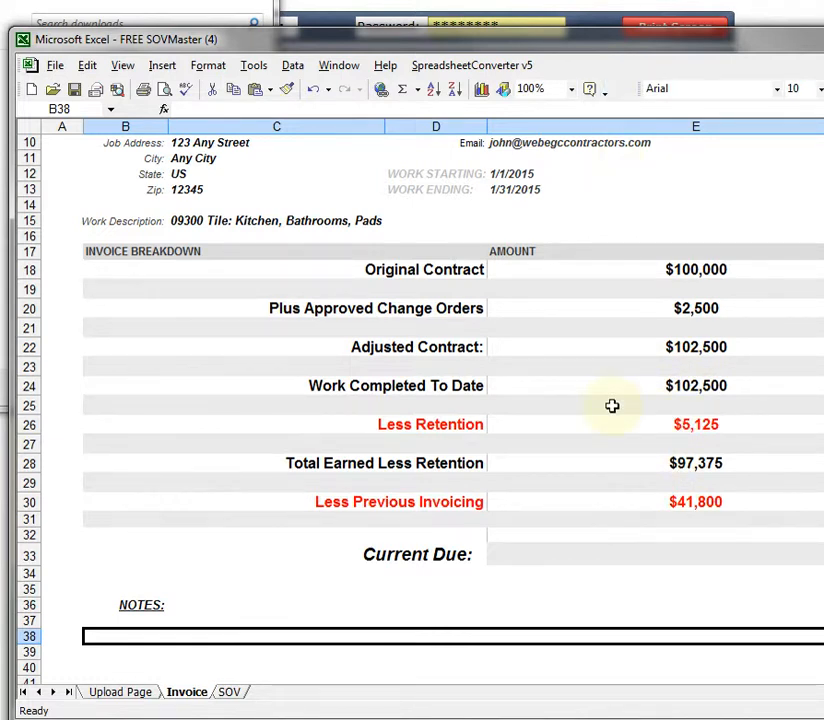
scroll(612, 405, up, 2)
scroll(612, 406, up, 1)
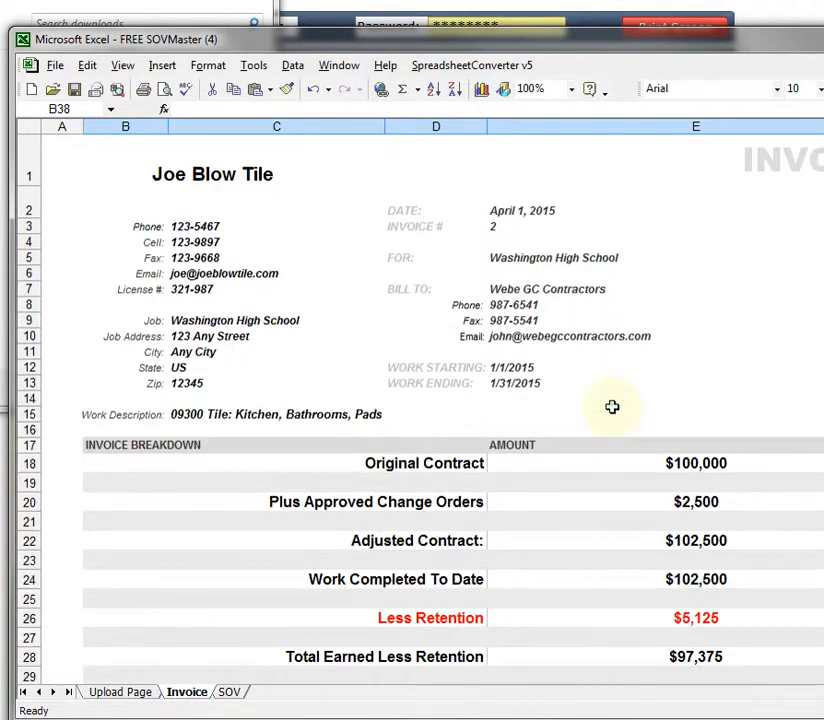
Widen column H on the SOV sheet and review the schedule of values with its payment summary
click(236, 694)
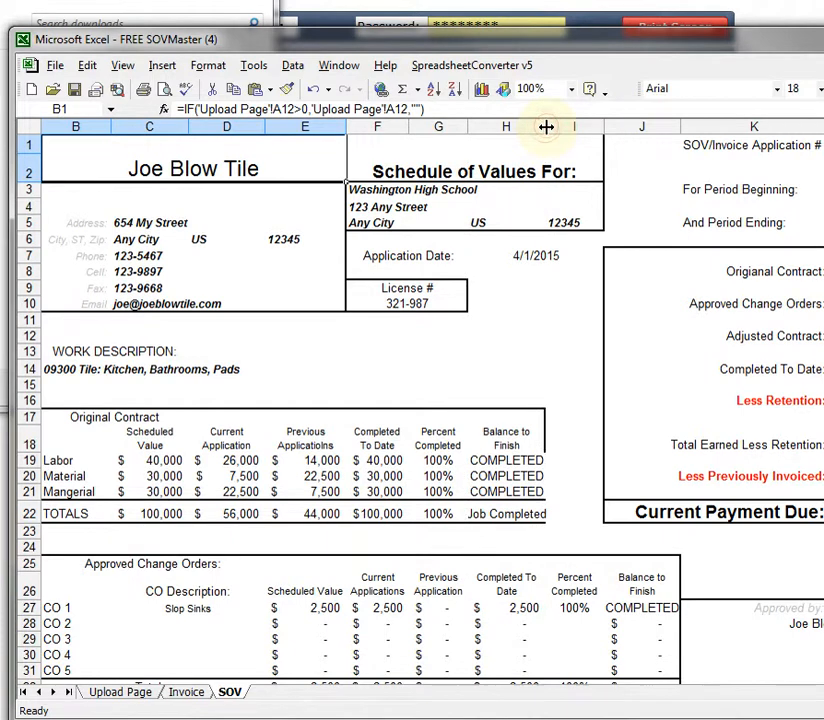
drag(548, 126, 561, 125)
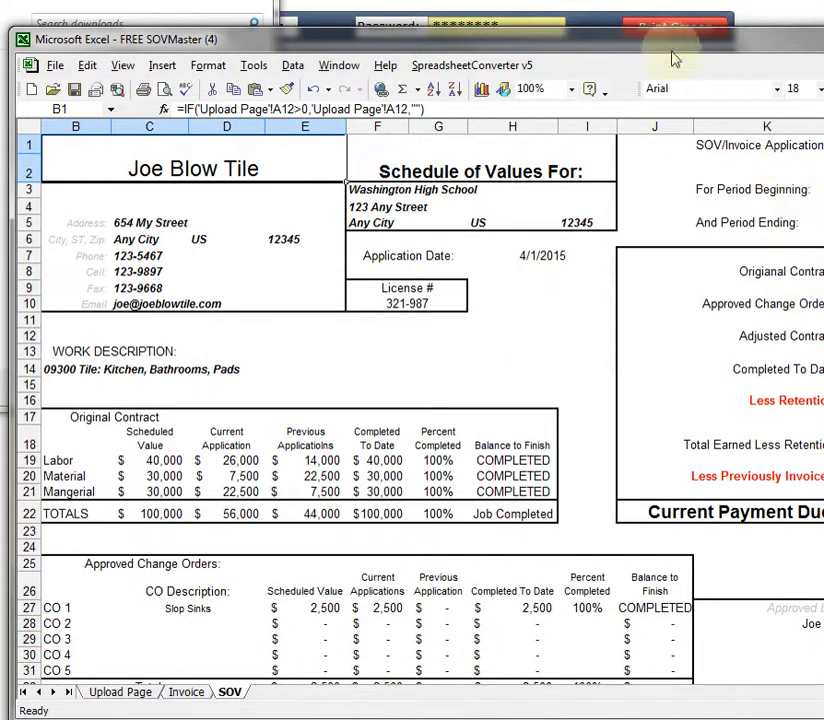
drag(641, 48, 513, 66)
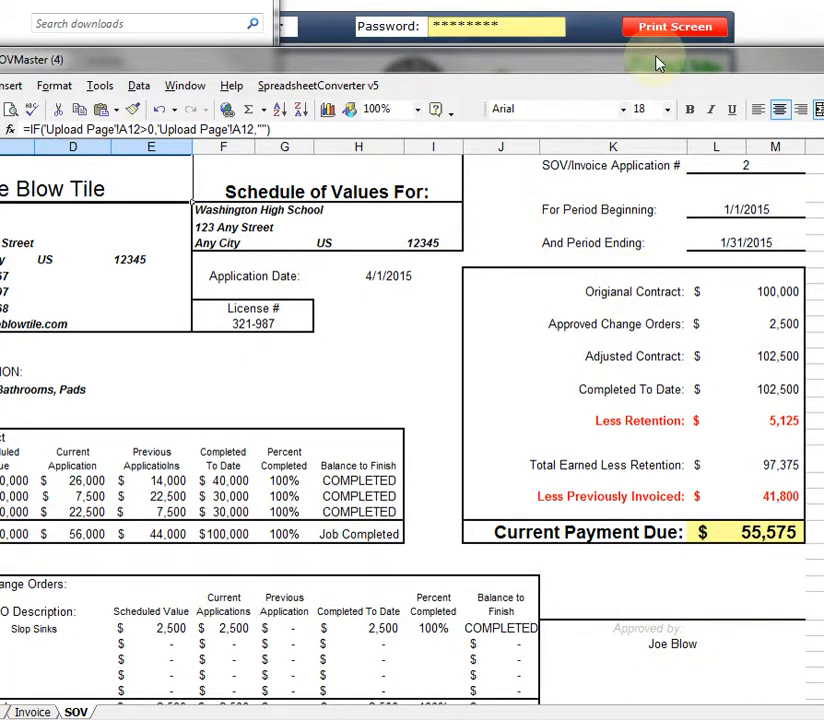
drag(656, 57, 756, 45)
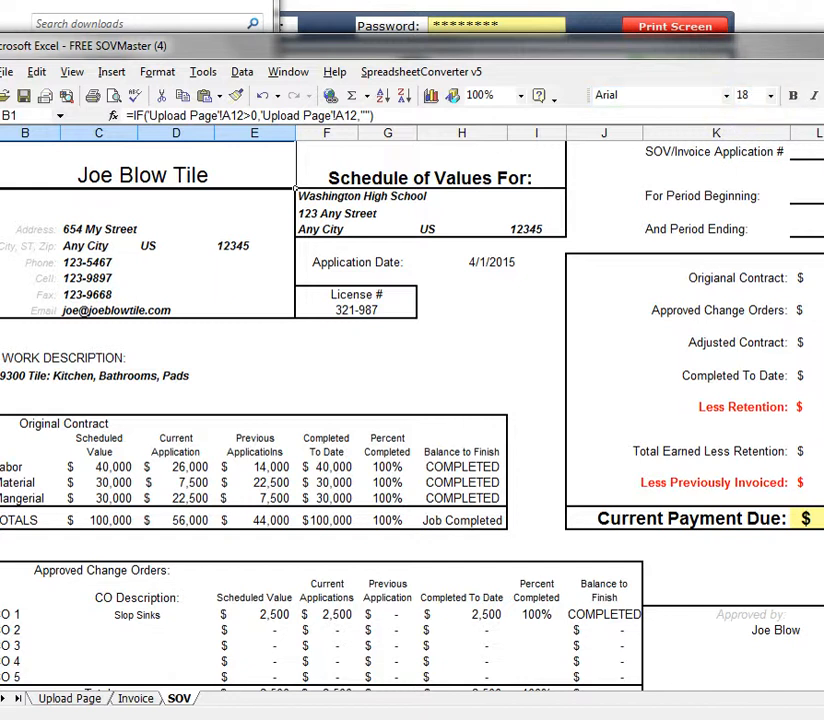
drag(800, 46, 484, 71)
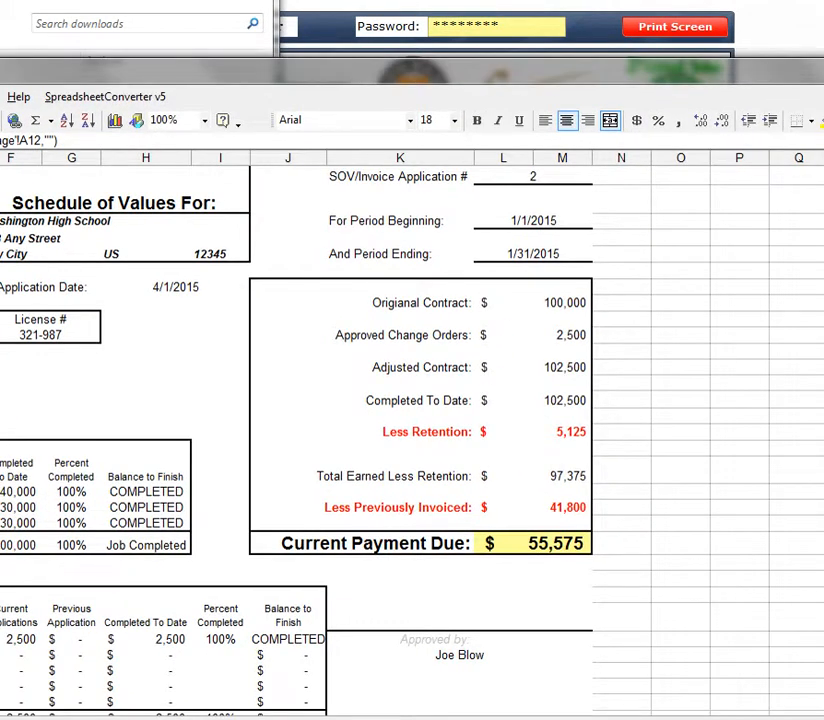
Close the workbook without saving and close the SOV and invoice printing form in the calculator
key(alt+F4)
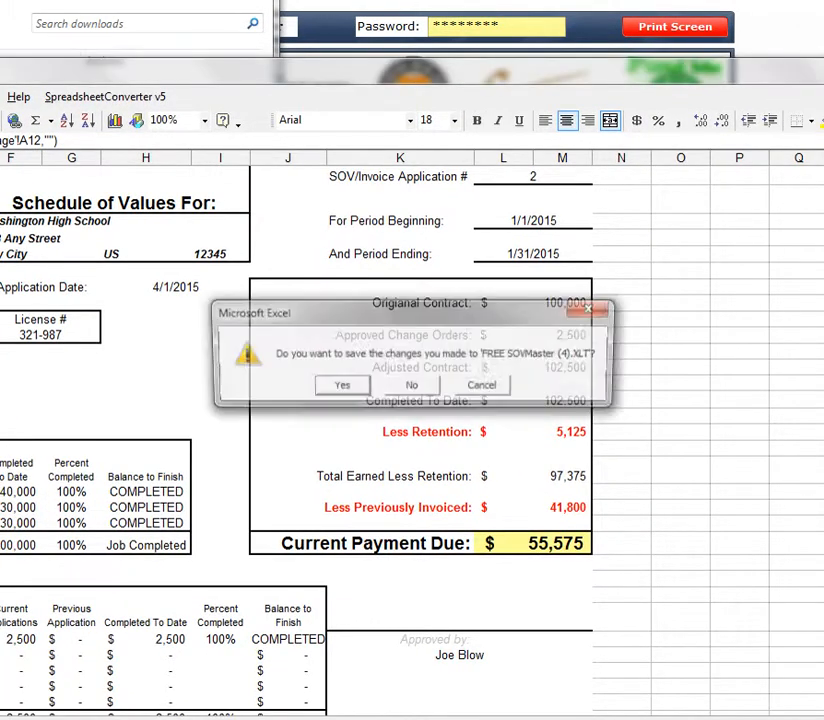
click(398, 395)
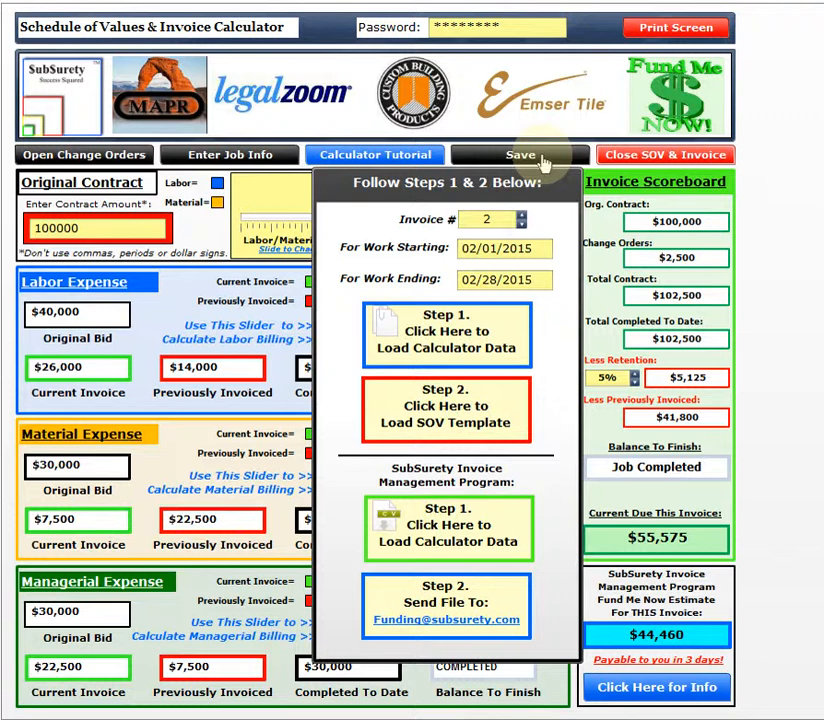
click(655, 162)
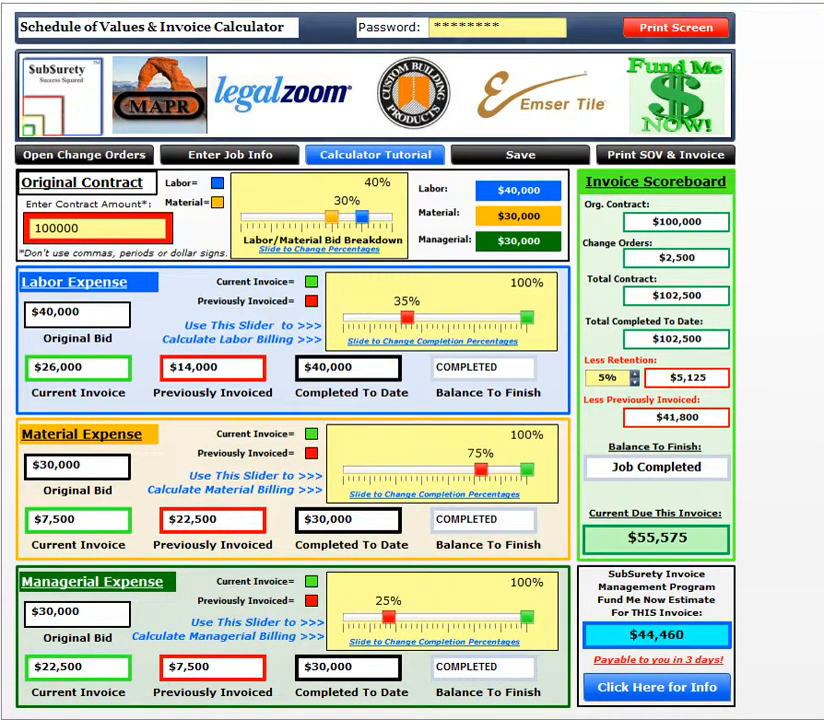